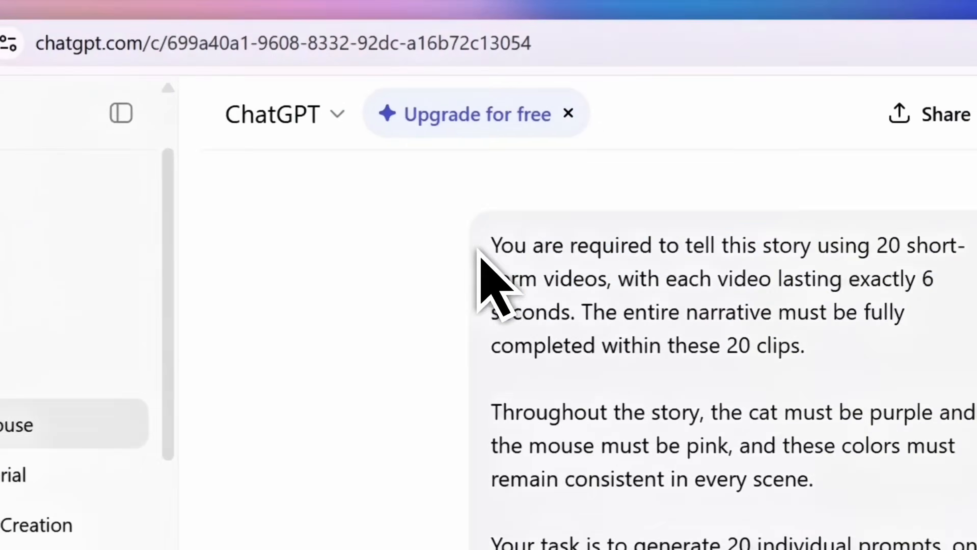
- Look through the 20-clip purple cat and pink mouse story prompts, then the generated clips in Grok Imagine's favorites
drag(479, 284, 611, 549)
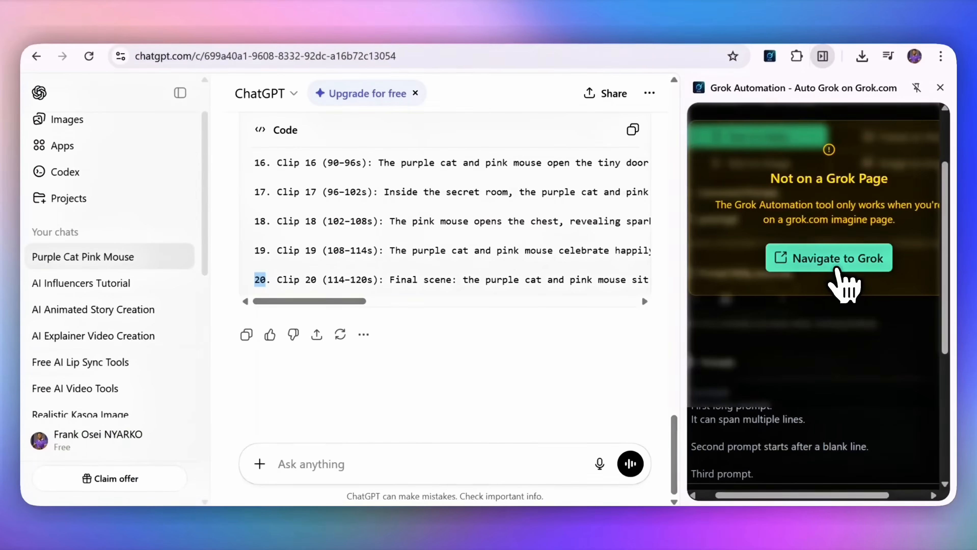
click(828, 266)
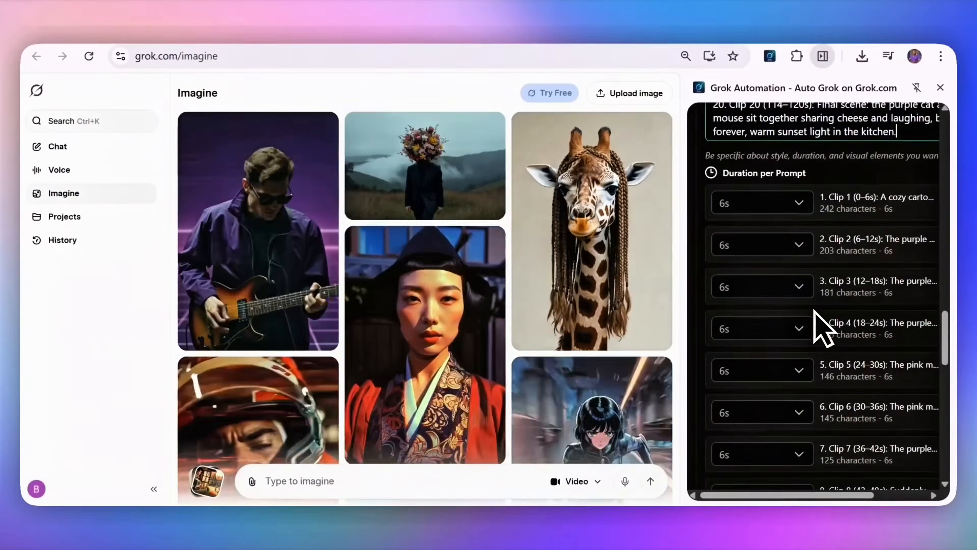
scroll(818, 327, down, 15)
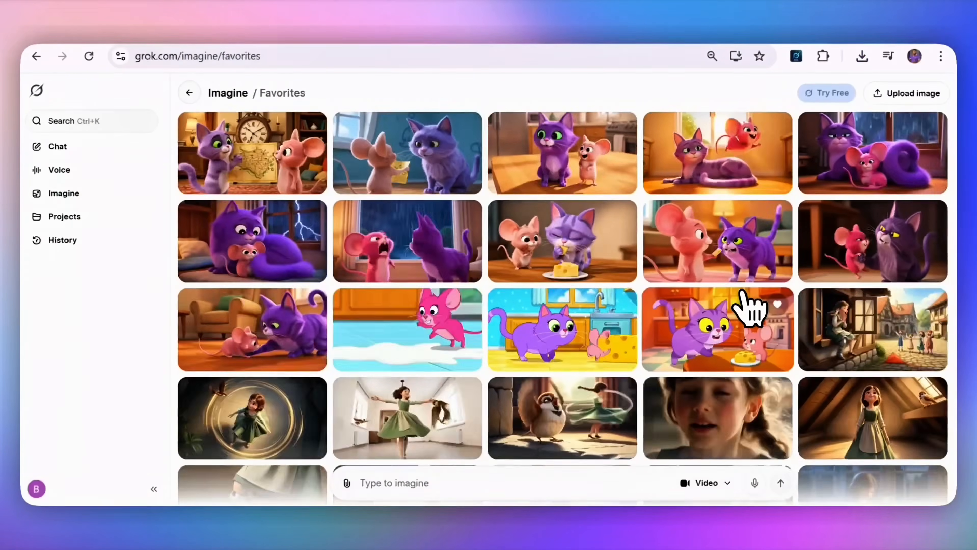
scroll(750, 309, down, 5)
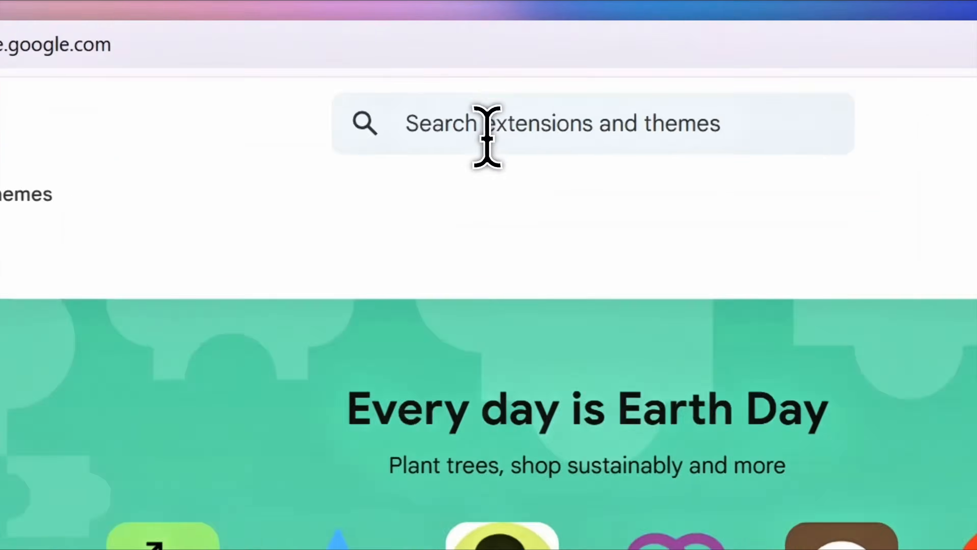
- Search the Chrome Web Store for "GROK AUTO" and open the "Grok Automation - Auto Grok on Grok.com" extension page
click(475, 99)
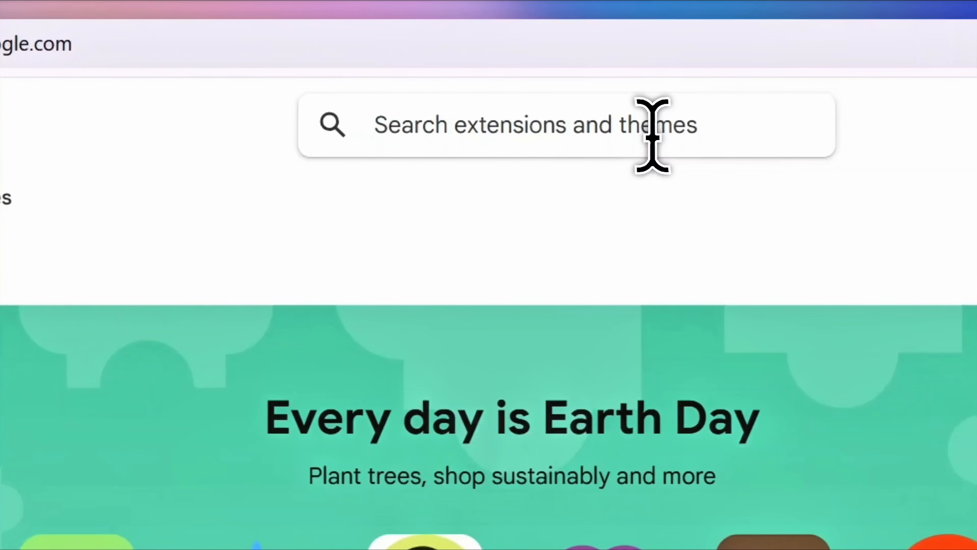
text(GROK AUTO)
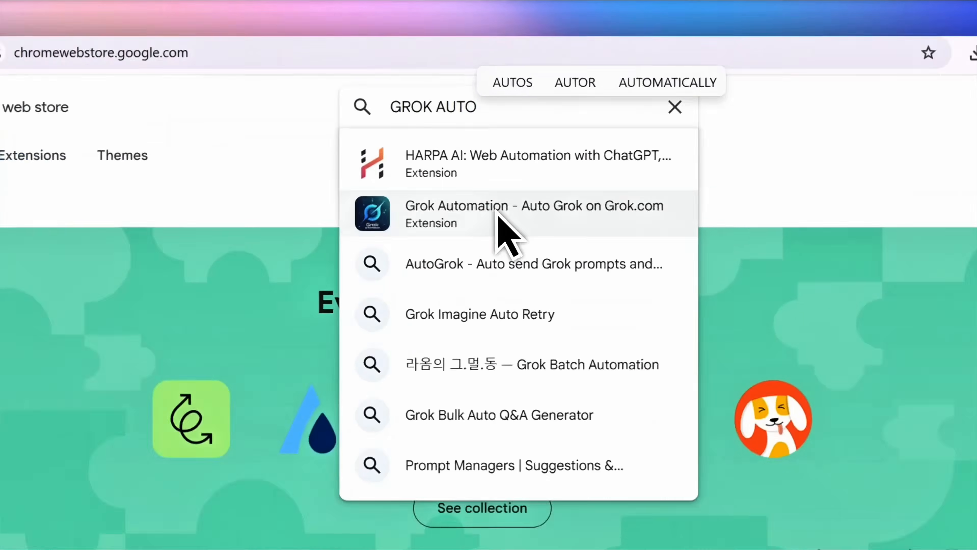
click(503, 172)
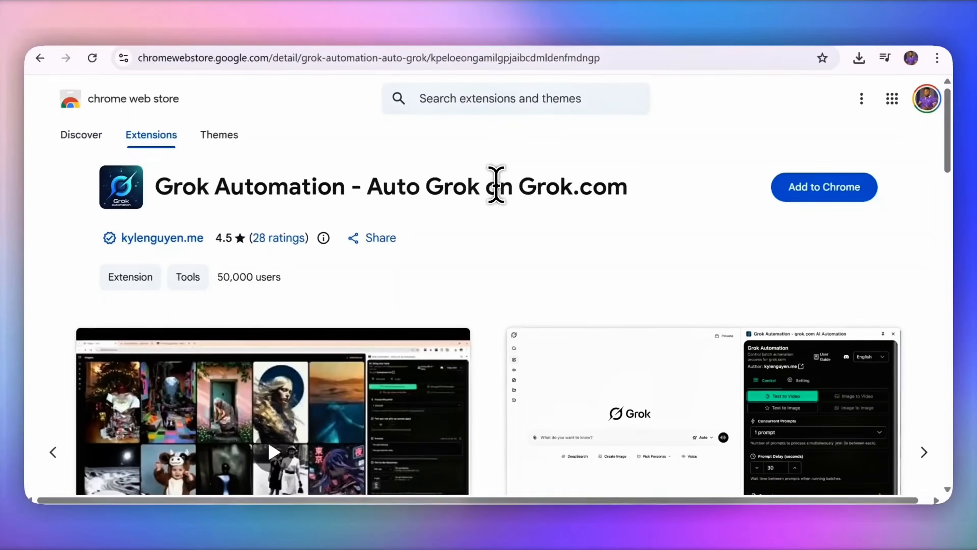
drag(155, 187, 627, 221)
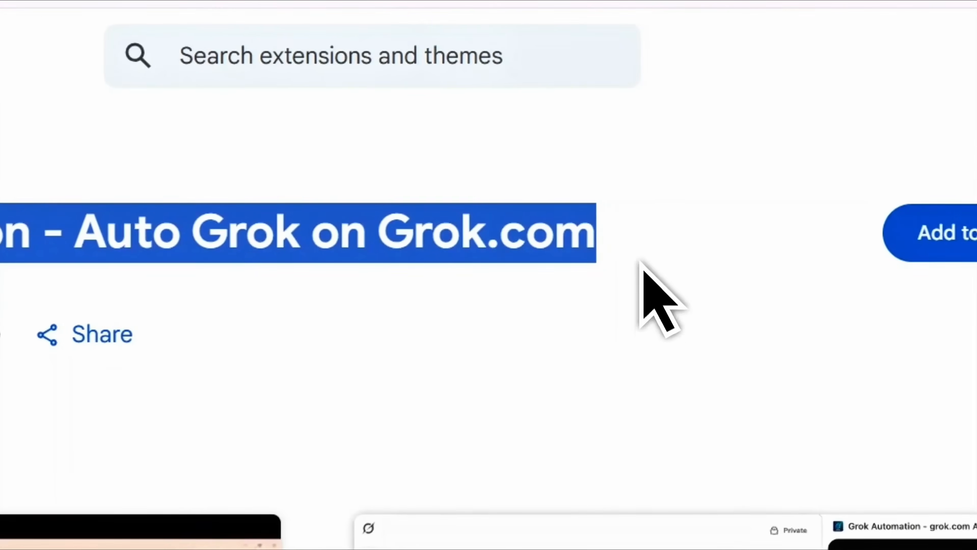
click(640, 266)
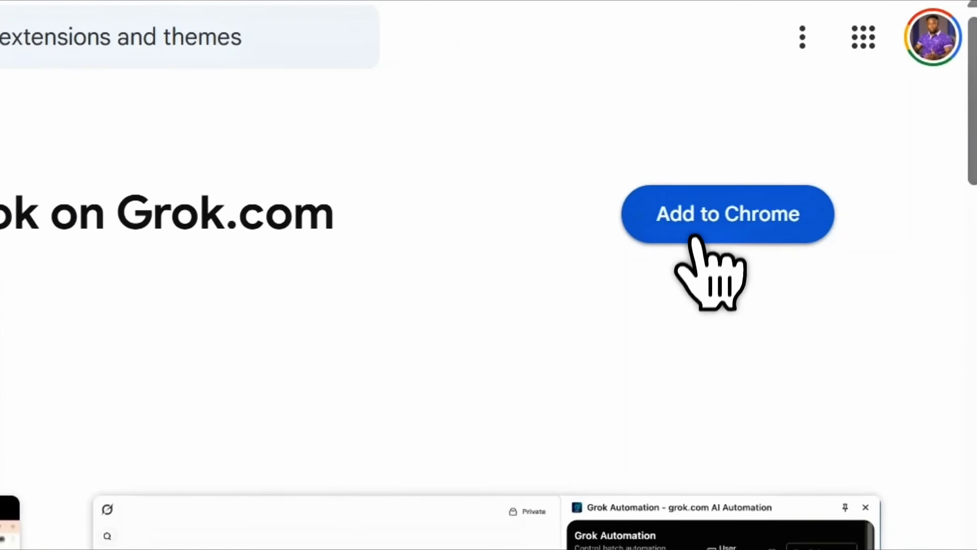
- Add the Grok Automation extension to Chrome and pin it for quick access
click(963, 235)
click(61, 295)
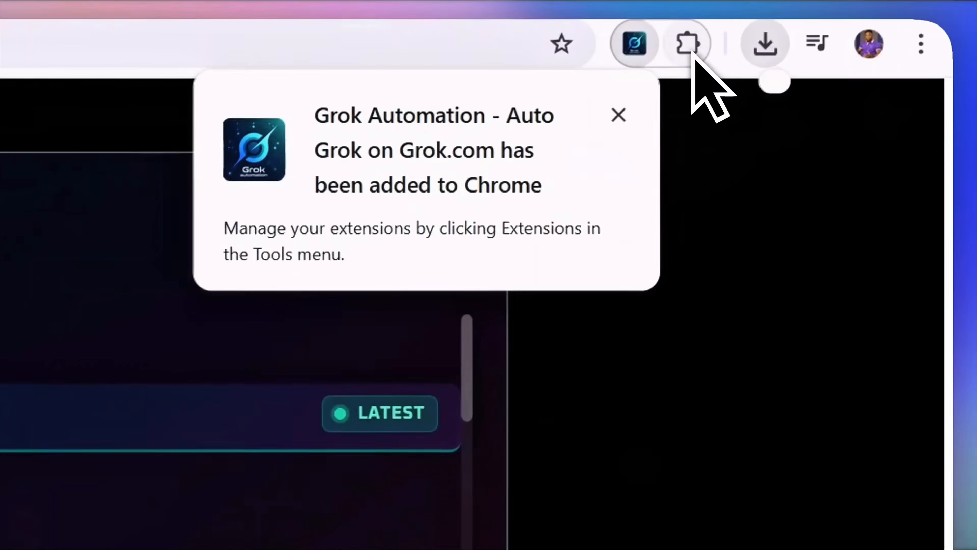
click(820, 58)
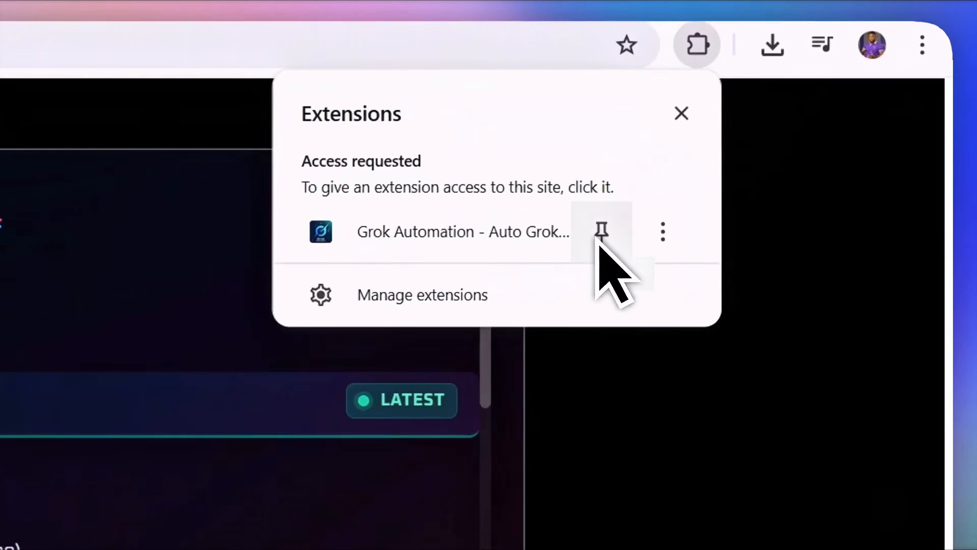
click(770, 158)
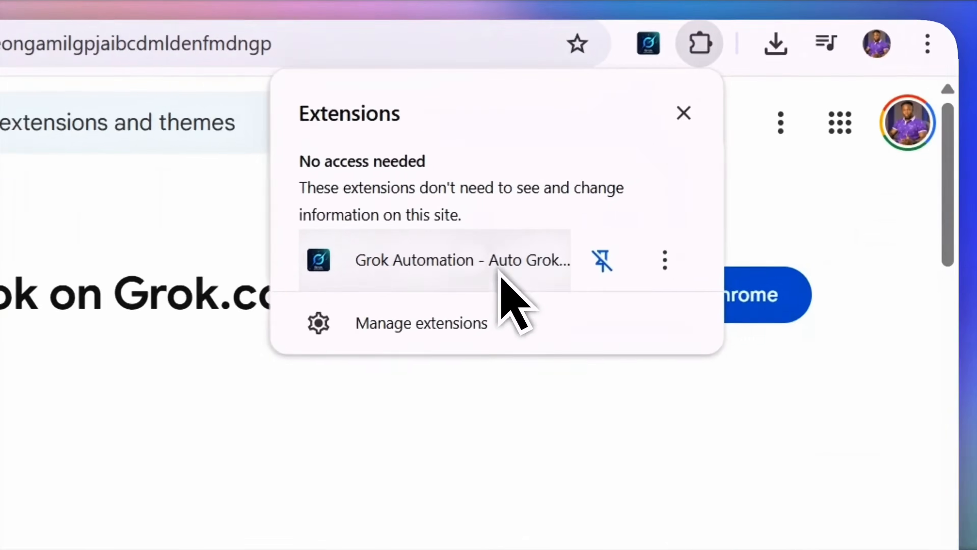
- Open the Grok Automation extension and use it to go to Grok's Imagine page
click(500, 271)
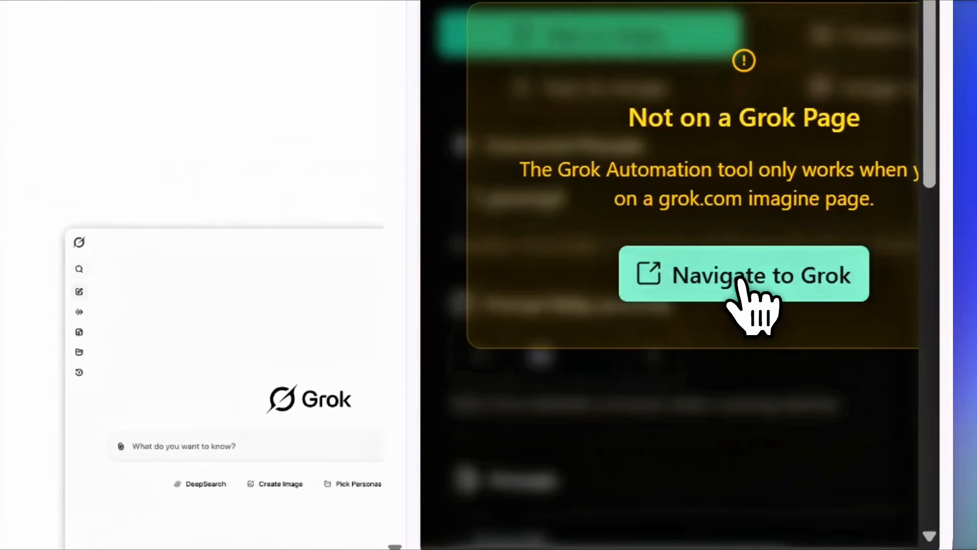
click(846, 355)
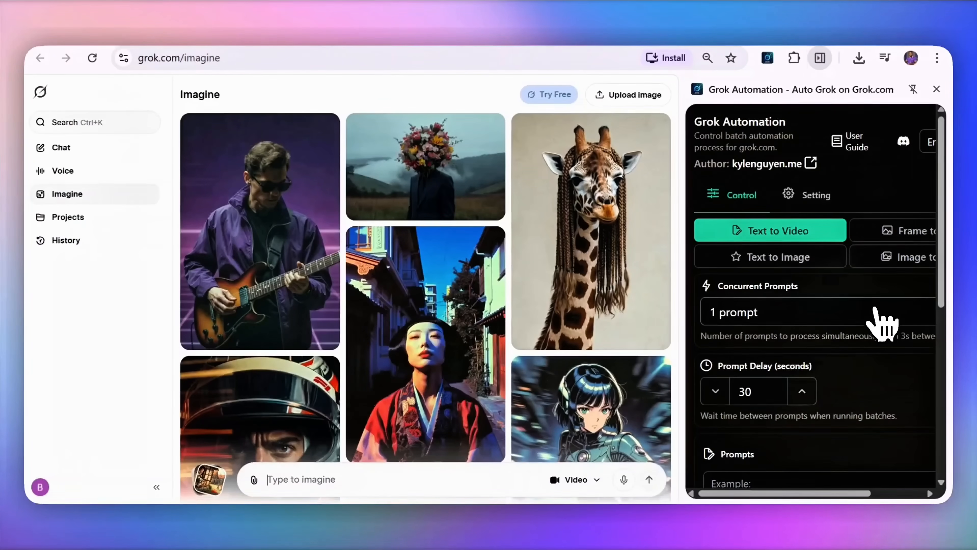
scroll(883, 327, down, 5)
scroll(882, 328, up, 5)
scroll(883, 329, right, 3)
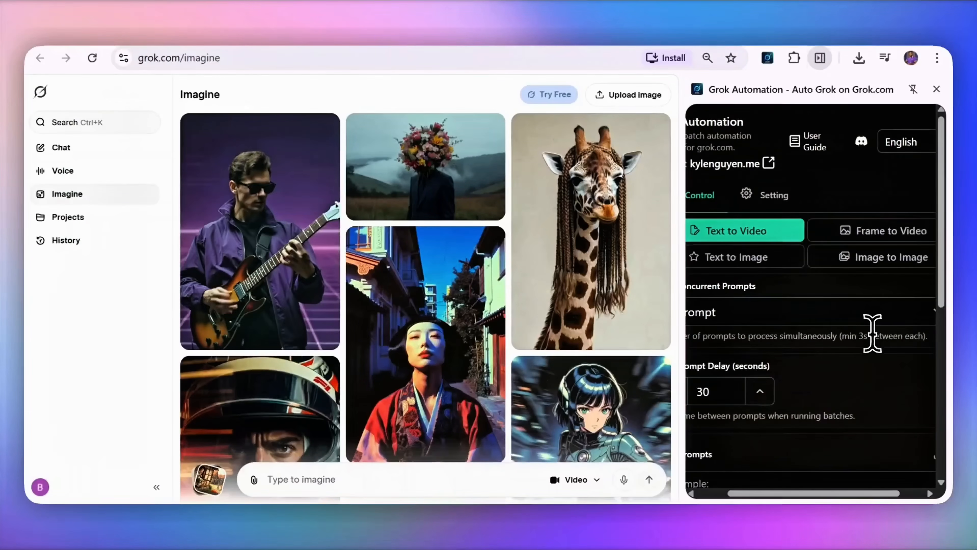
scroll(872, 334, left, 3)
- Keep Concurrent Prompts at 1 prompt and set the Prompt Delay to 20 seconds
scroll(880, 363, down, 2)
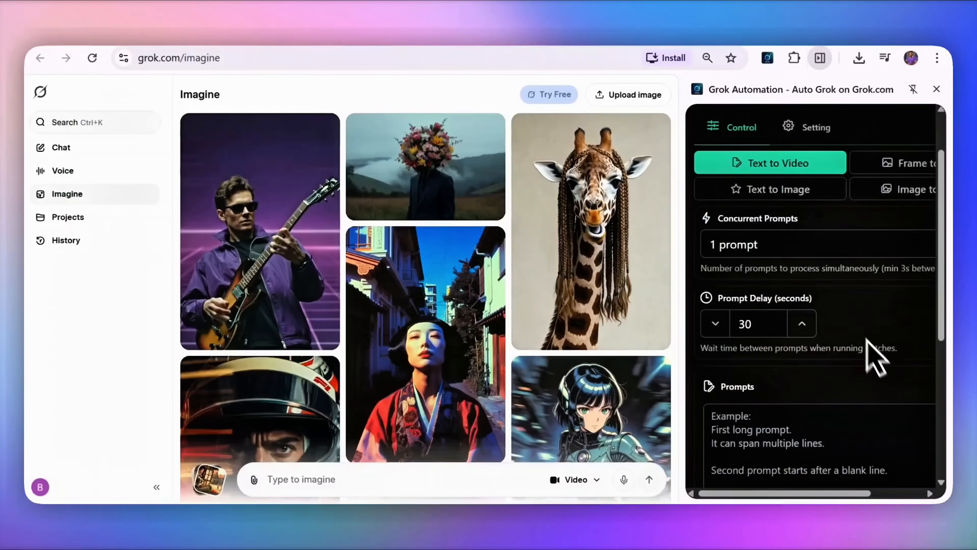
click(824, 252)
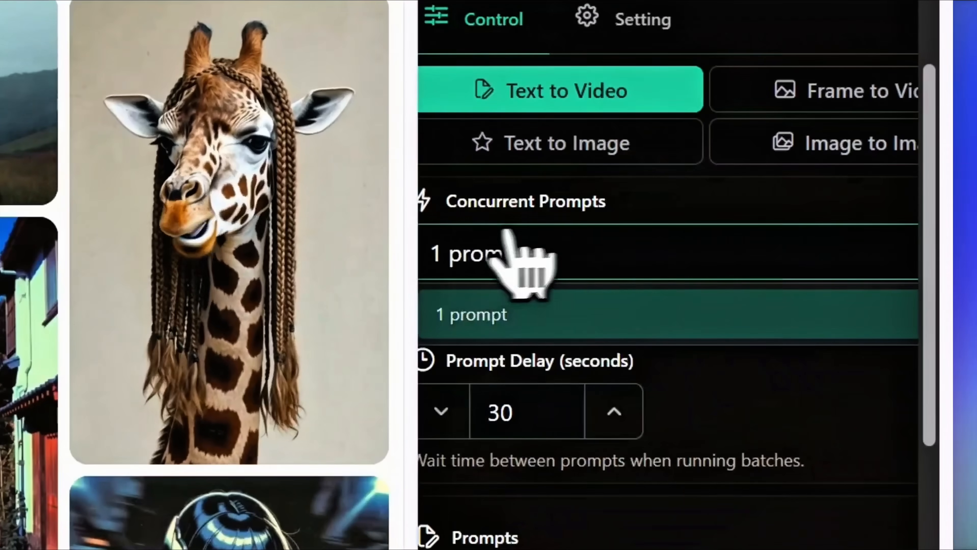
scroll(592, 327, down, 1)
scroll(593, 327, left, 1)
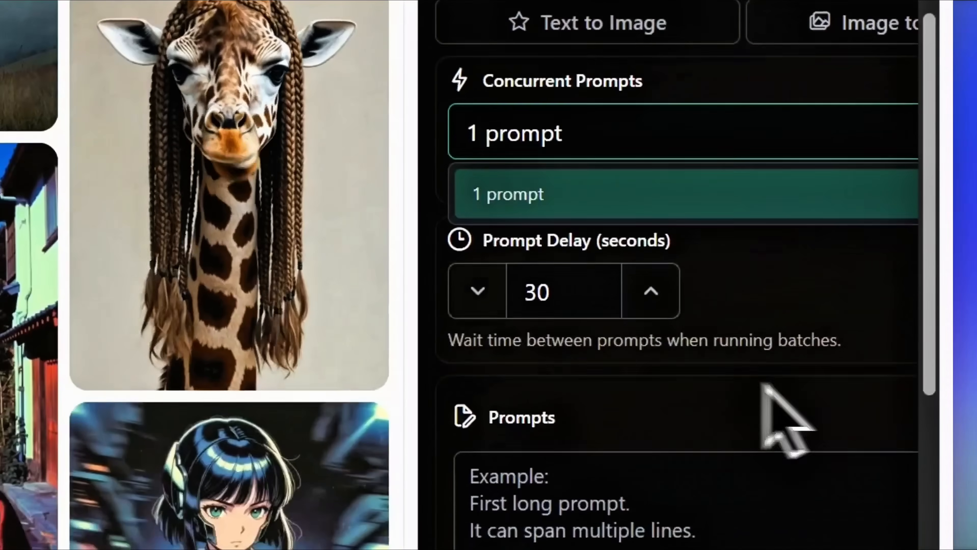
click(562, 301)
double_click(528, 289)
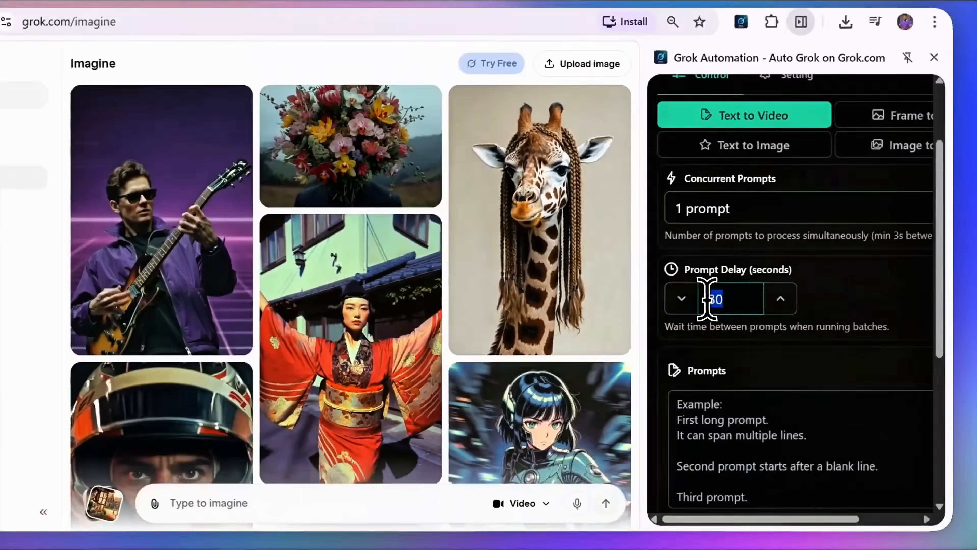
text(20)
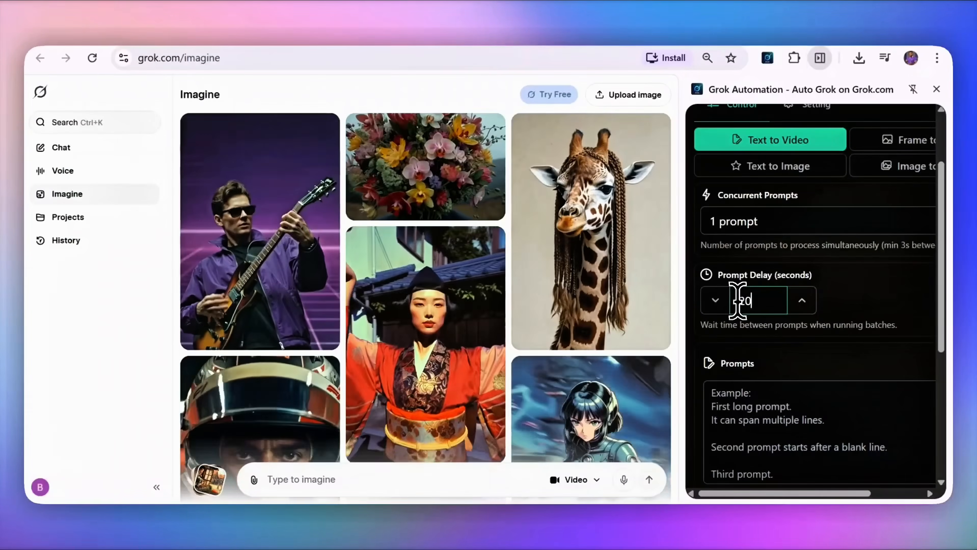
- Open the extension's settings and choose Text to Video as the default mode
scroll(812, 327, up, 3)
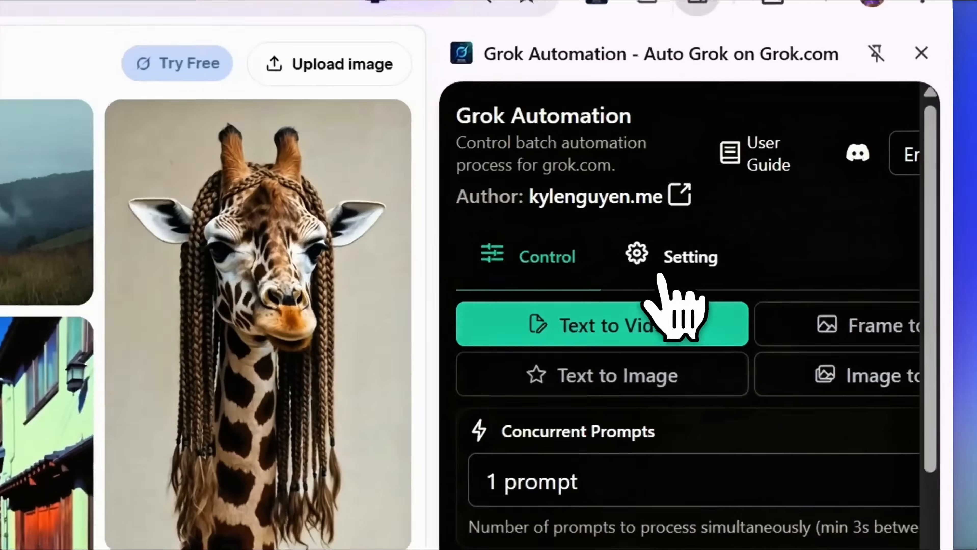
click(802, 203)
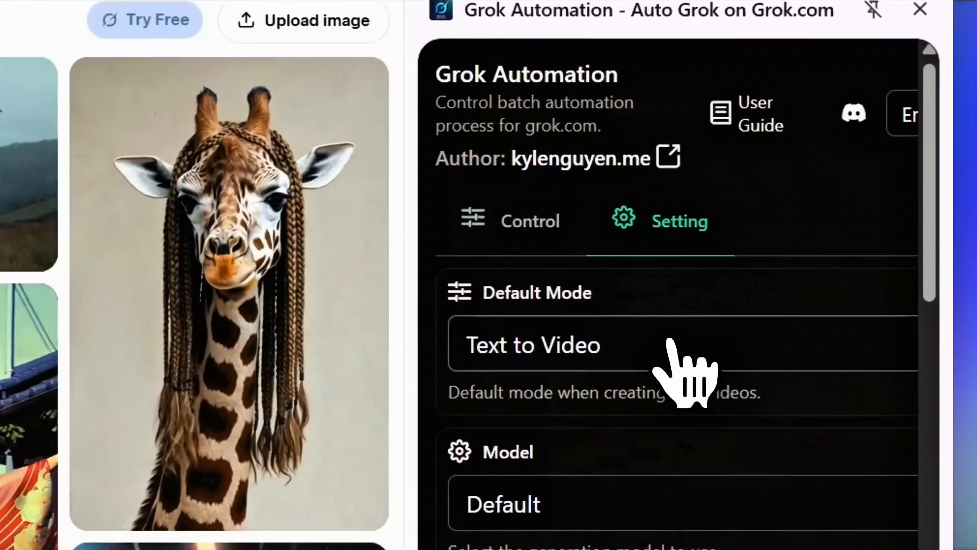
click(678, 385)
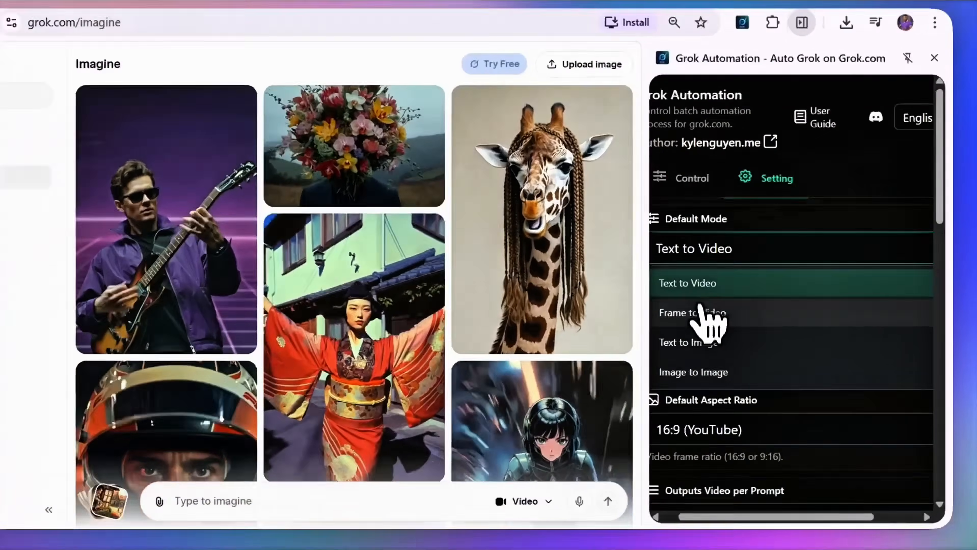
click(736, 288)
- Keep the generation model at Default and choose 16:9 (YouTube) as the default aspect ratio
scroll(770, 335, left, 1)
scroll(776, 339, down, 2)
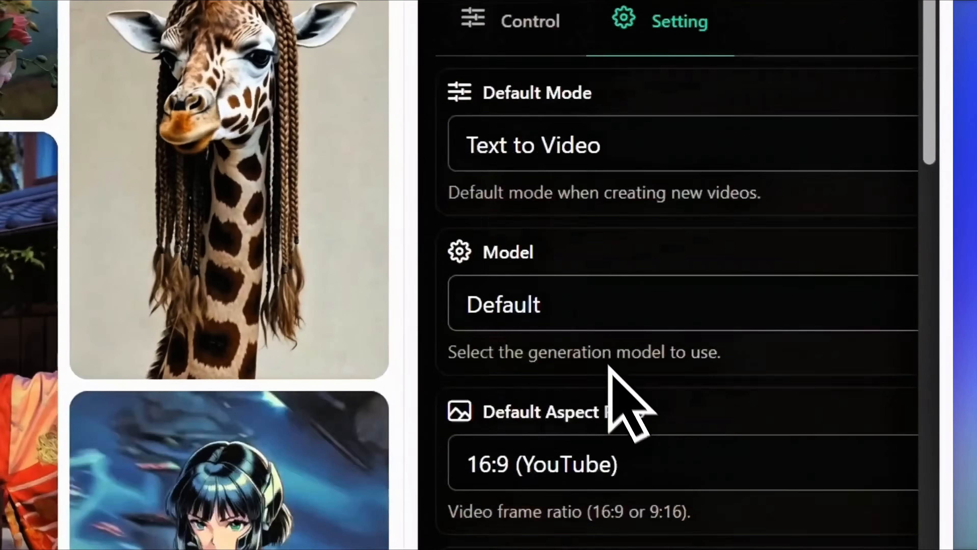
click(551, 228)
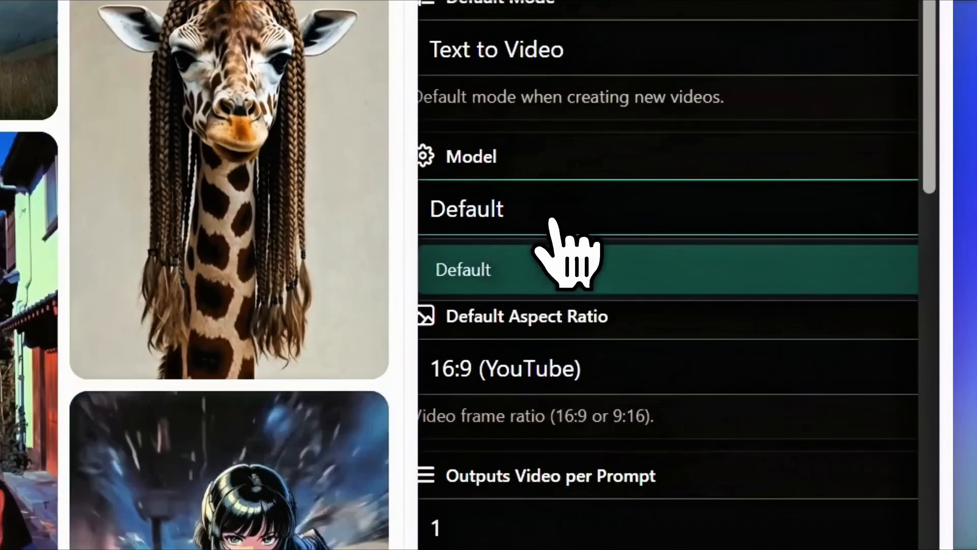
click(552, 224)
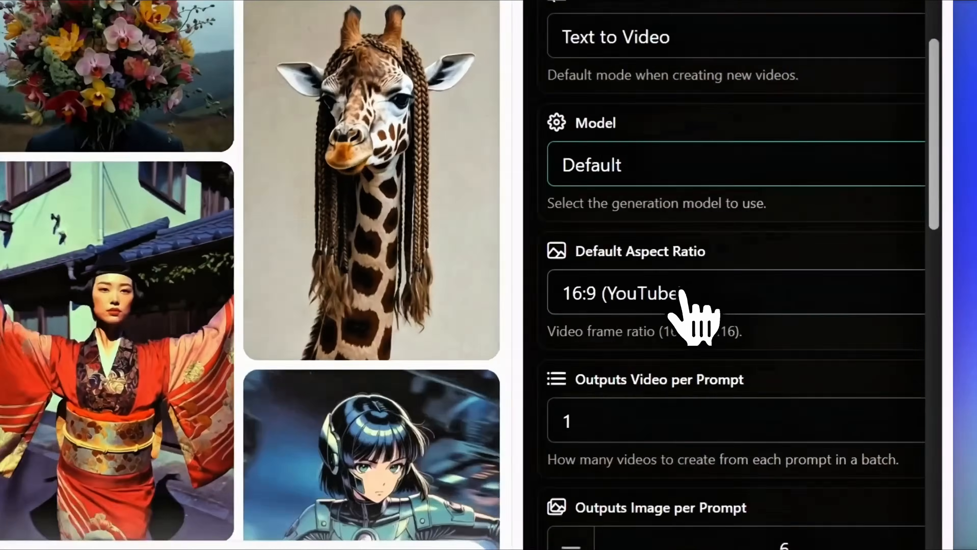
click(787, 308)
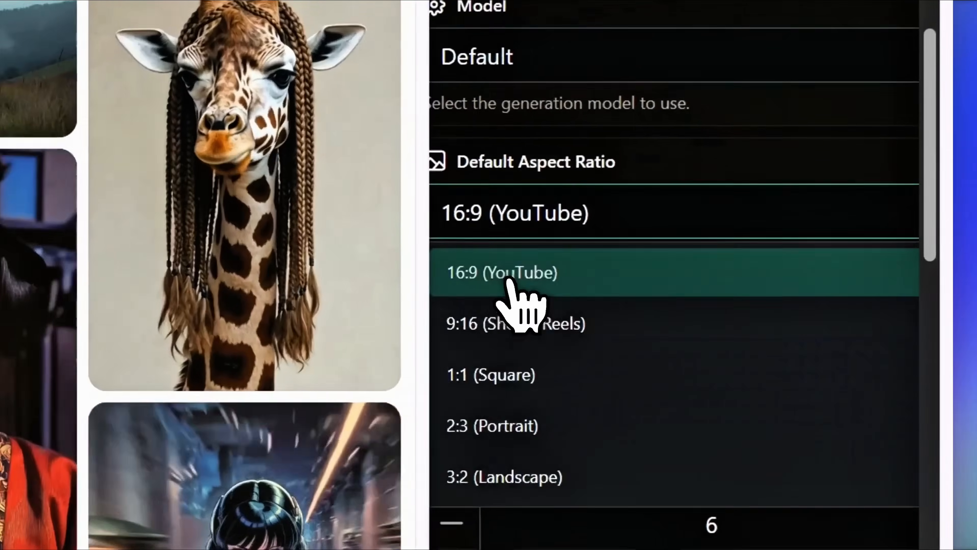
click(728, 295)
- Choose 6 seconds as the Default Video Frame duration
scroll(771, 339, down, 3)
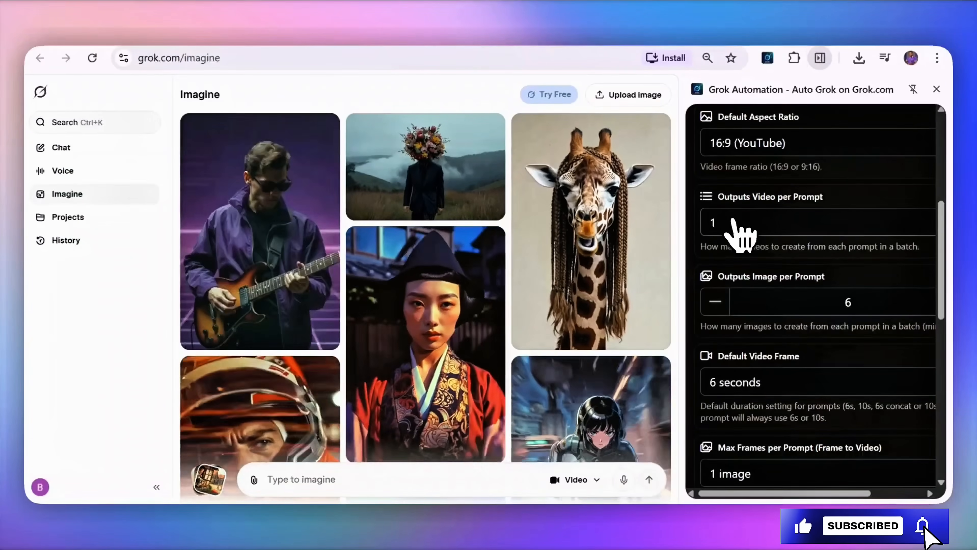
scroll(778, 285, down, 2)
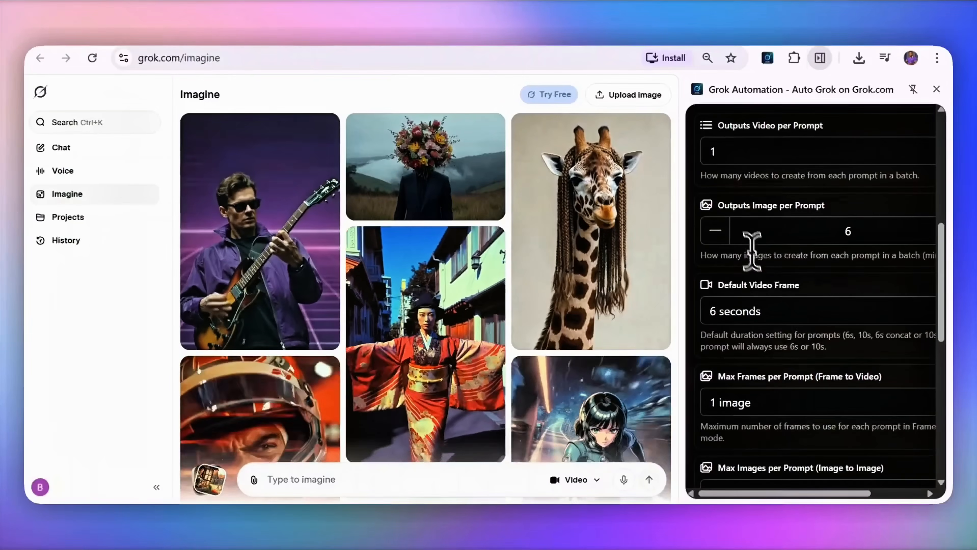
scroll(793, 262, down, 2)
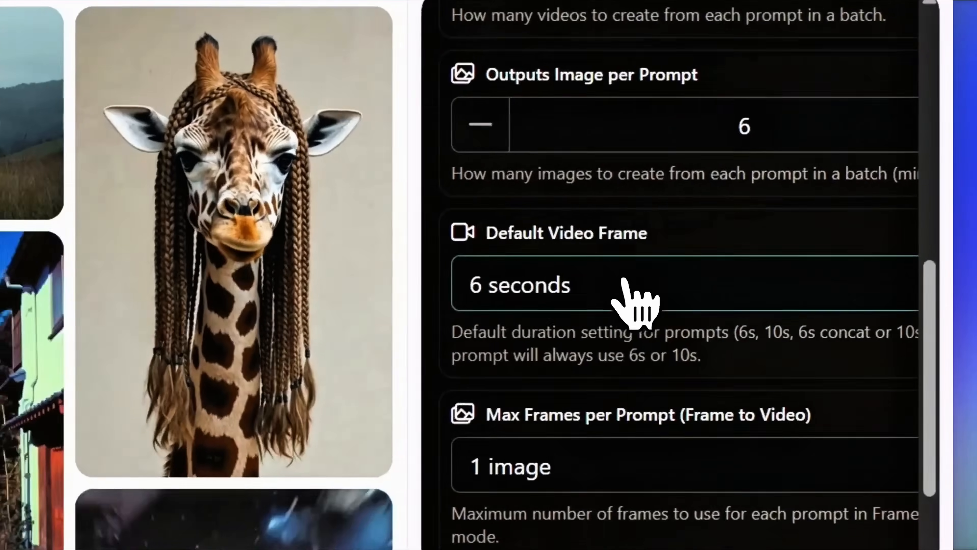
click(788, 255)
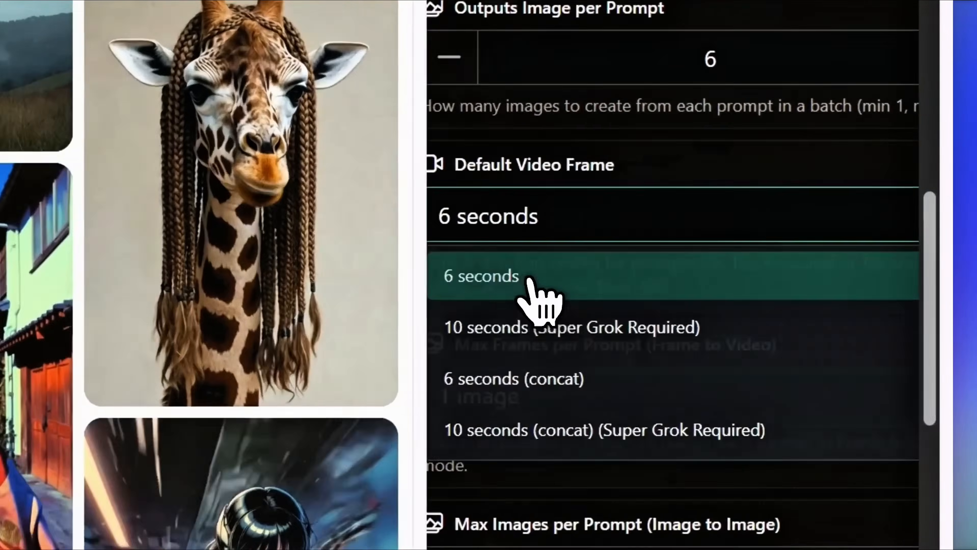
click(738, 288)
- Set the Auto Download Quality to 720p
scroll(774, 311, down, 6)
scroll(783, 325, down, 1)
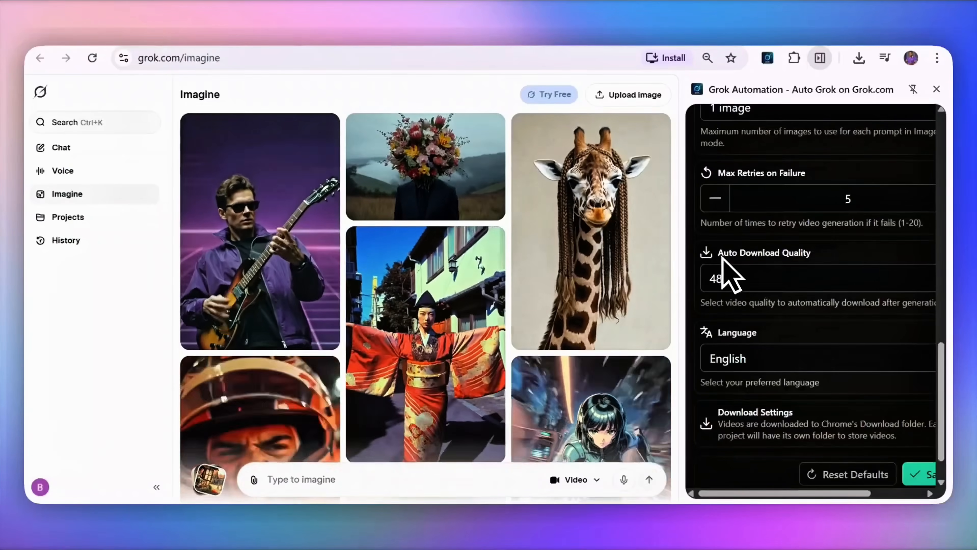
click(730, 280)
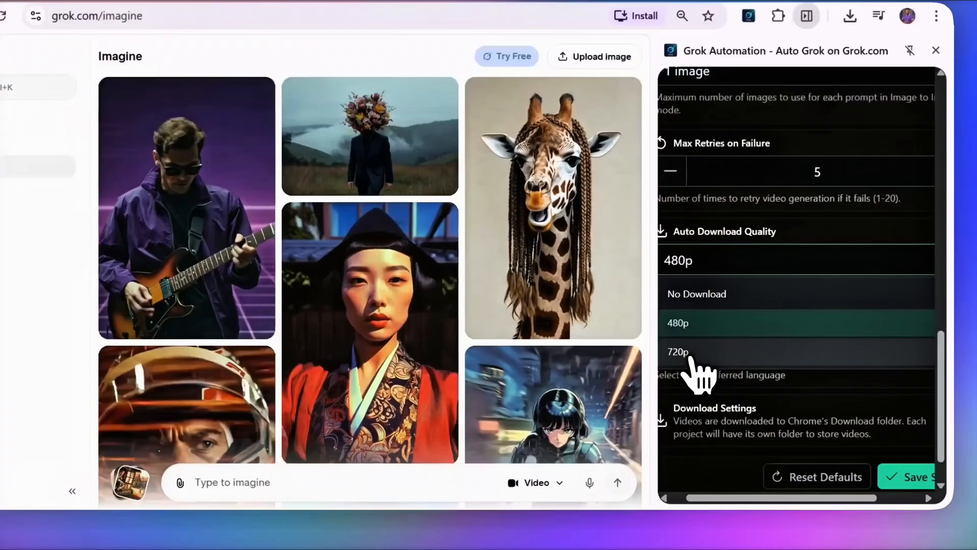
click(713, 364)
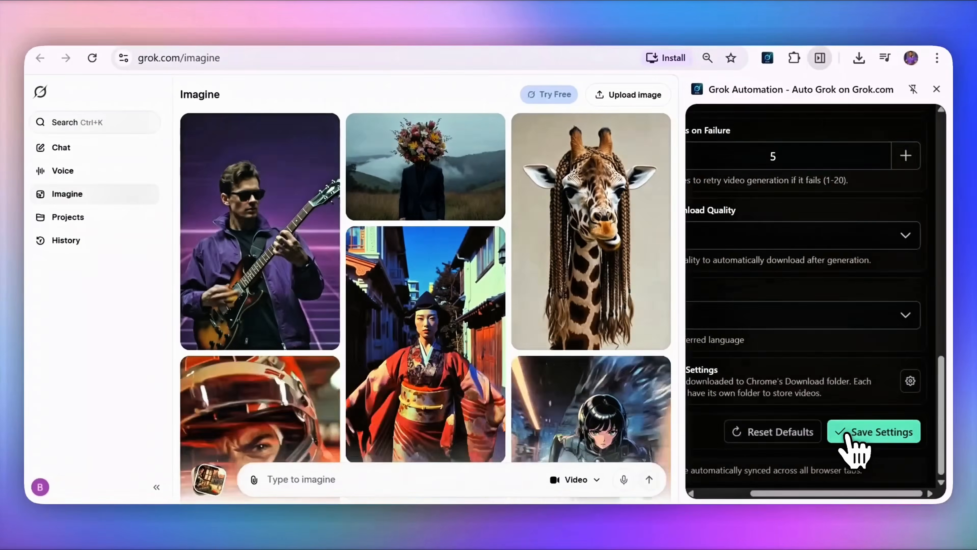
- Return from the extension's settings to its batch automation controls
scroll(838, 332, up, 12)
scroll(838, 332, left, 3)
click(634, 235)
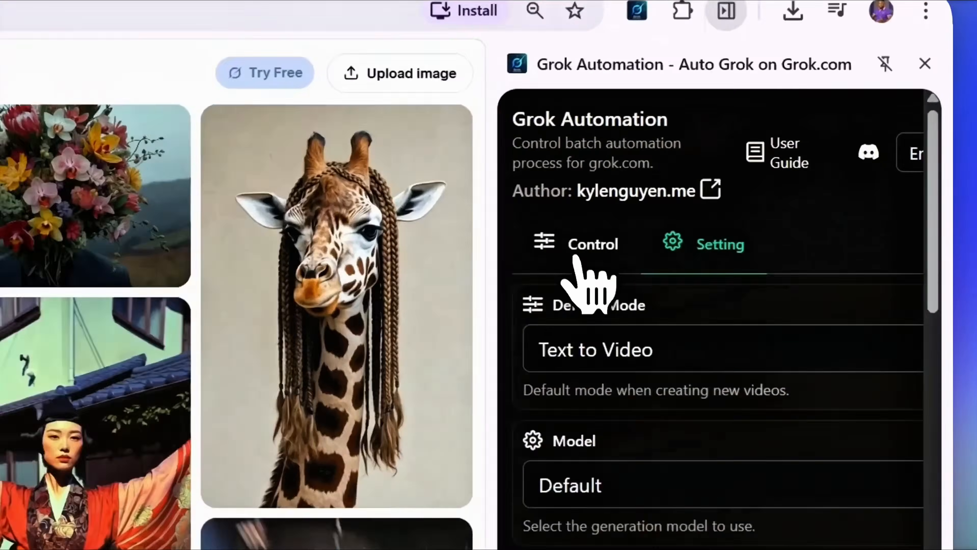
- Switch to the Google Docs prompt document and highlight the first prompt, "Write 20 prompts for a purple cat and a pink mouse Story"
scroll(724, 411, down, 5)
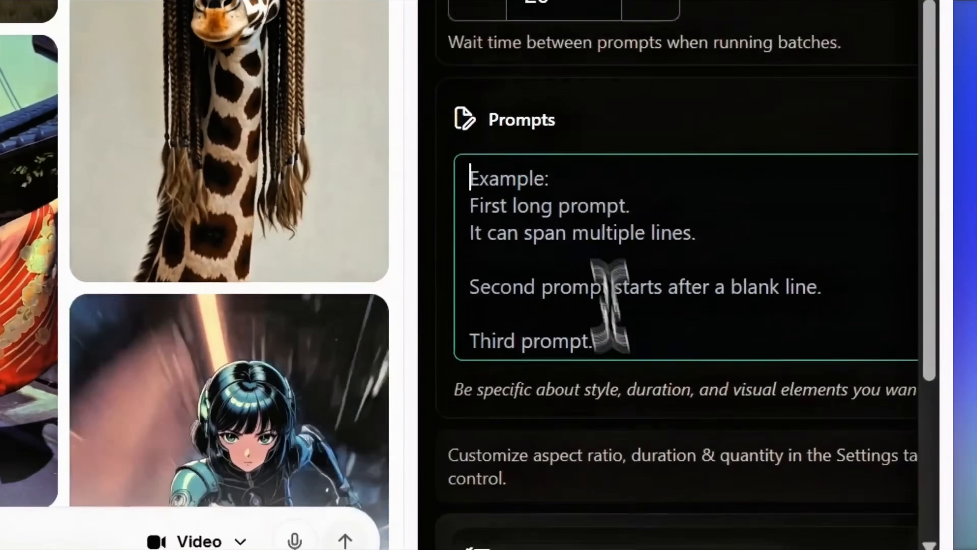
scroll(807, 451, down, 1)
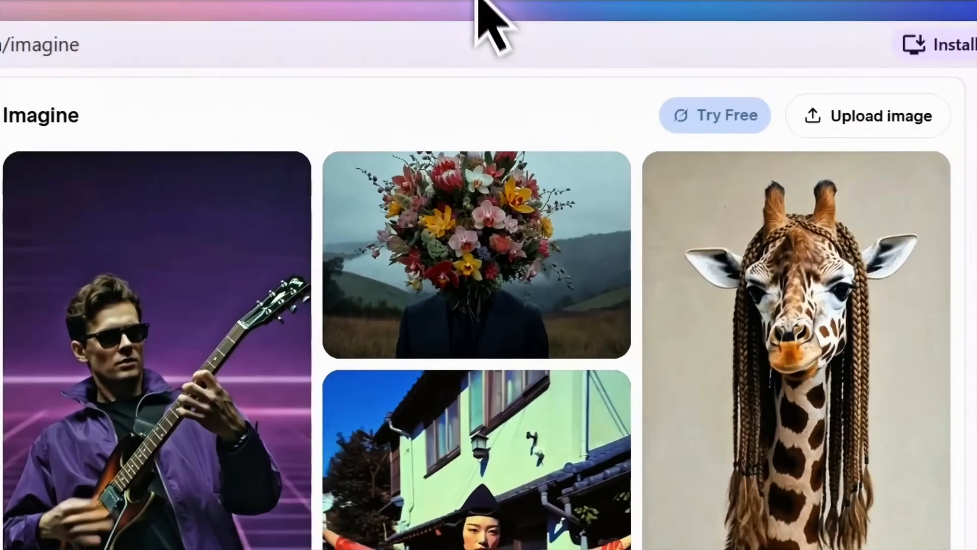
click(426, 35)
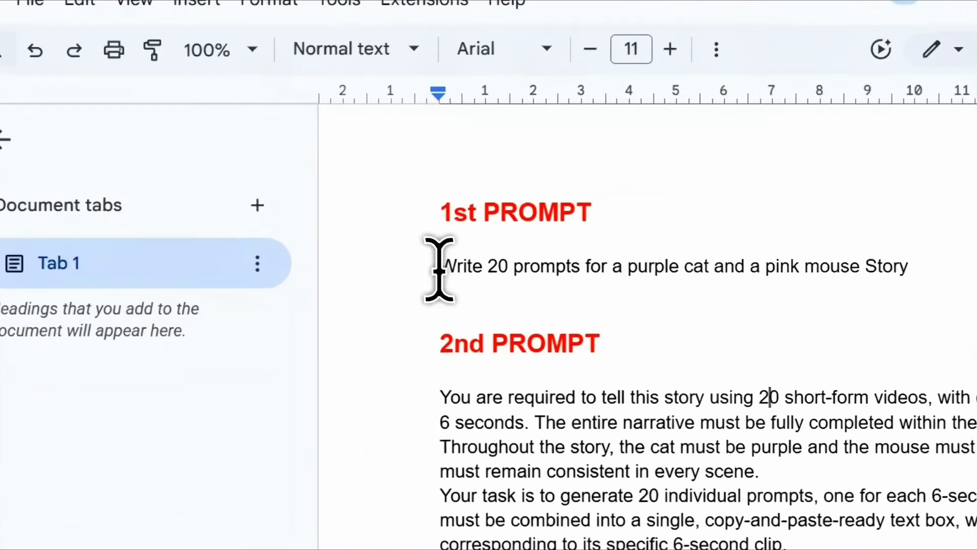
drag(313, 263, 603, 266)
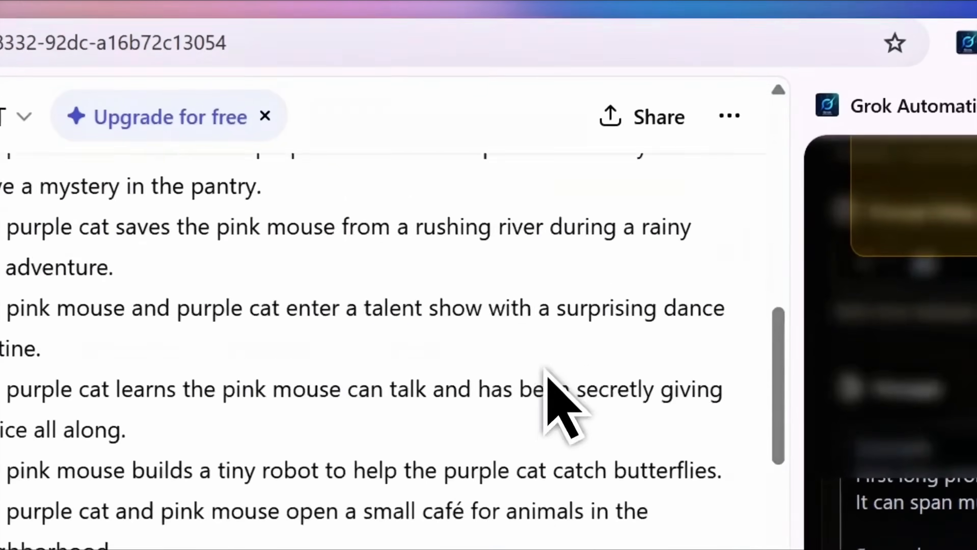
- In the ChatGPT conversation, review the 20 story ideas and highlight the full follow-up prompt requesting 20 individual prompts for 6-second videos
scroll(556, 403, up, 5)
scroll(257, 227, down, 5)
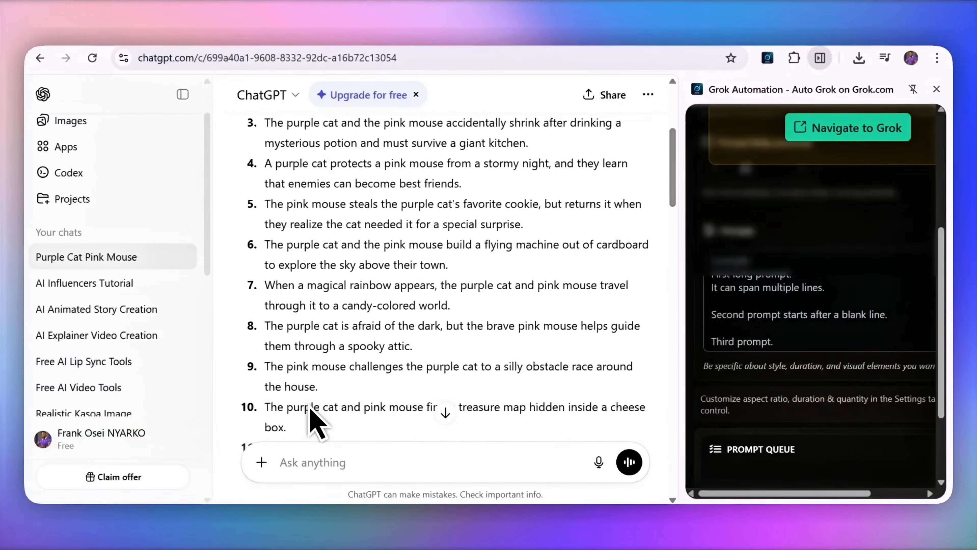
scroll(316, 424, down, 12)
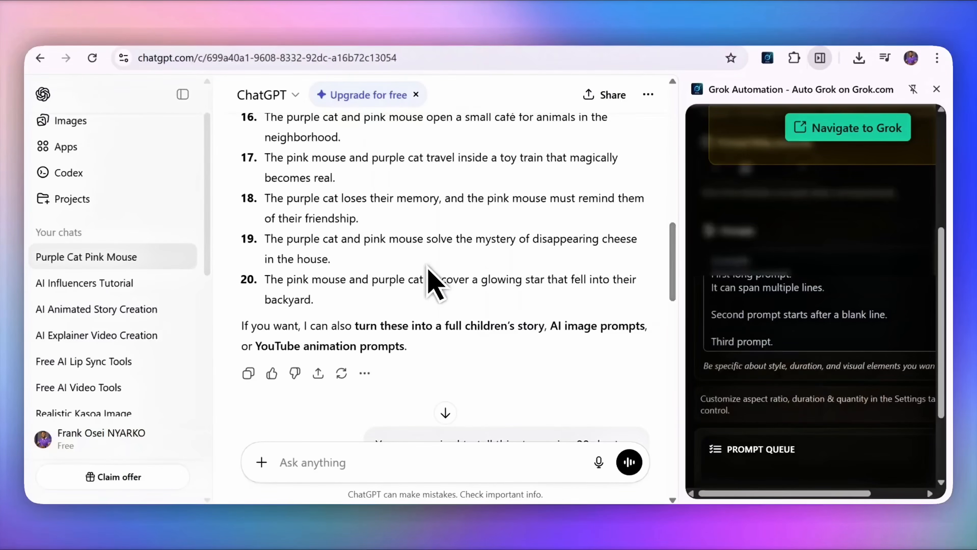
scroll(430, 282, down, 8)
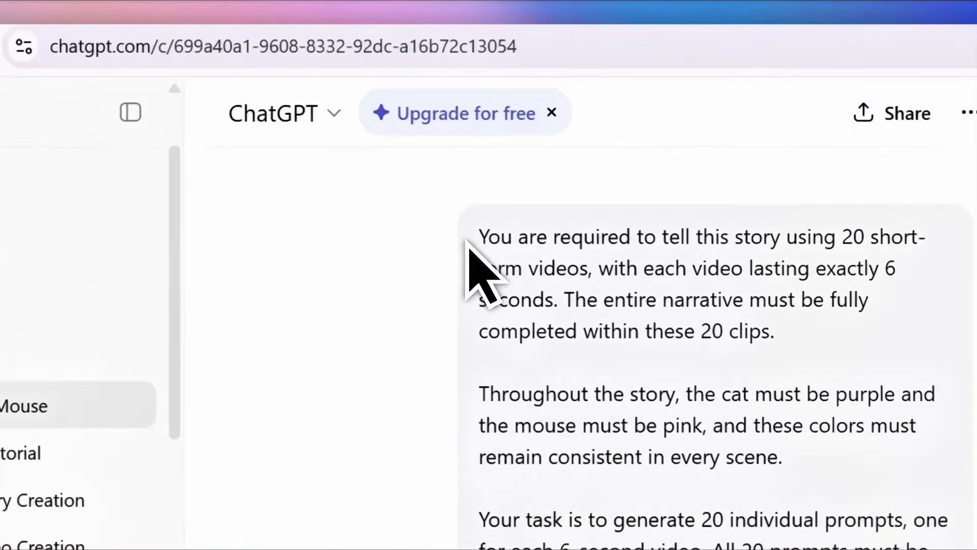
drag(369, 162, 394, 183)
drag(550, 297, 562, 304)
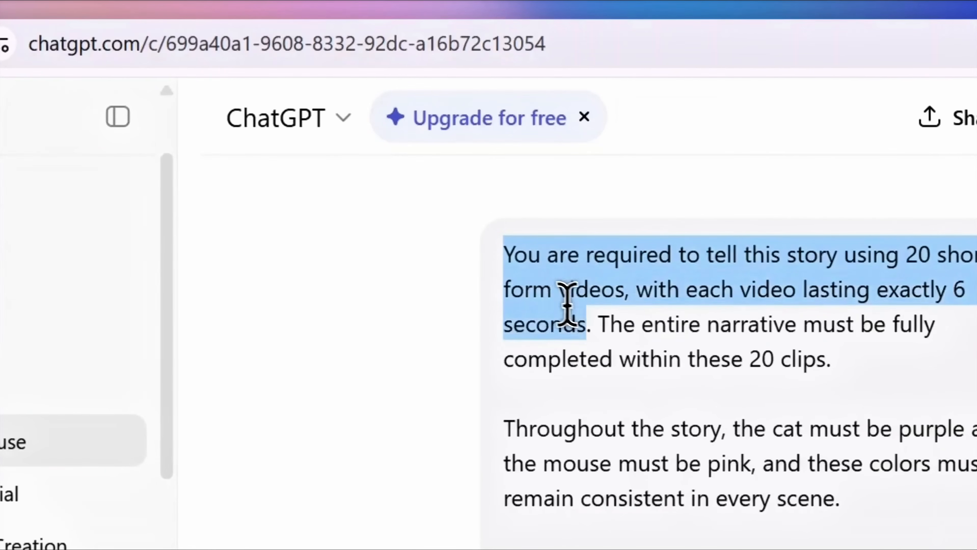
drag(636, 331, 759, 390)
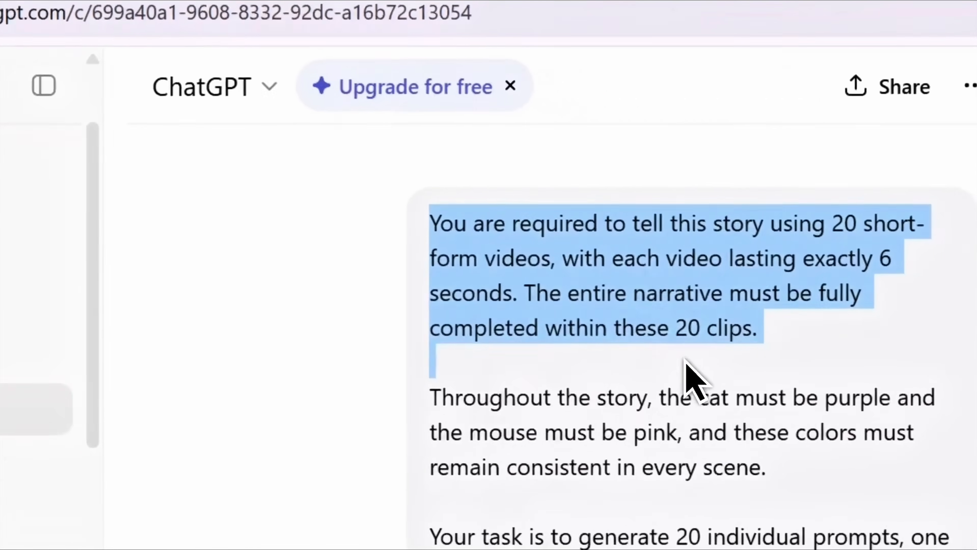
drag(685, 359, 680, 390)
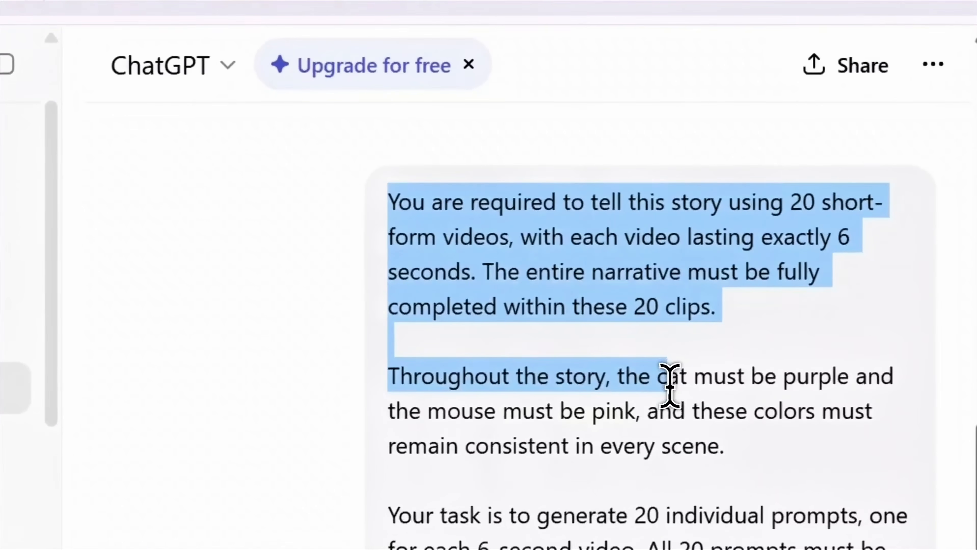
drag(671, 385, 673, 396)
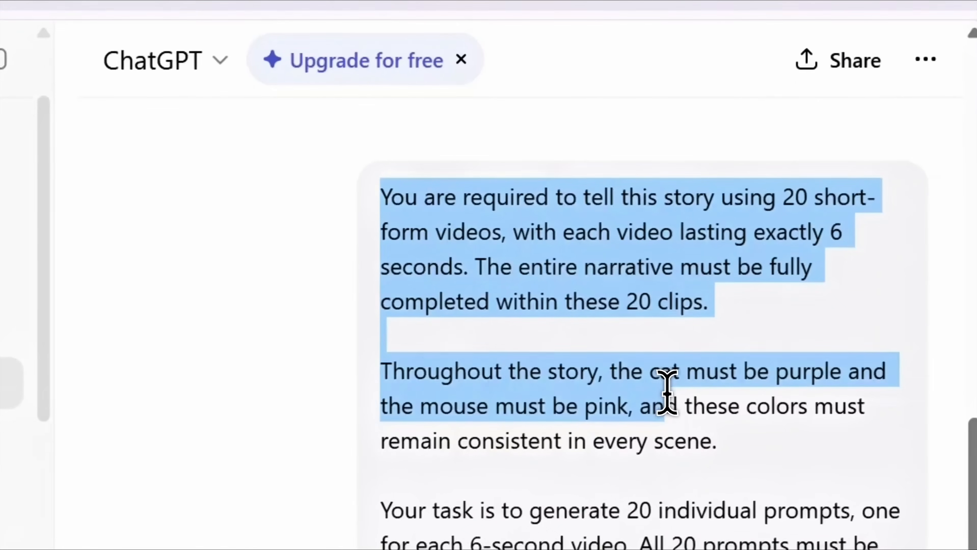
drag(666, 393, 694, 447)
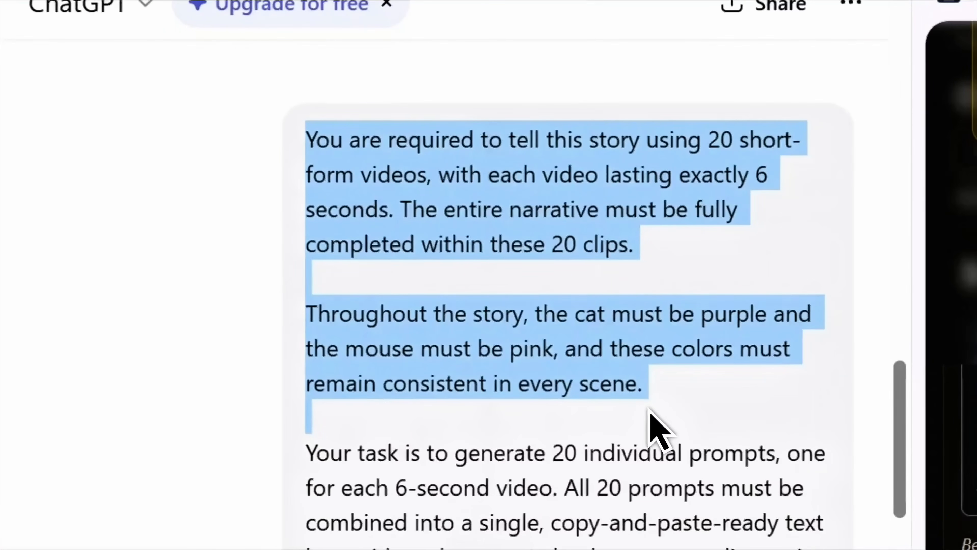
drag(650, 411, 566, 478)
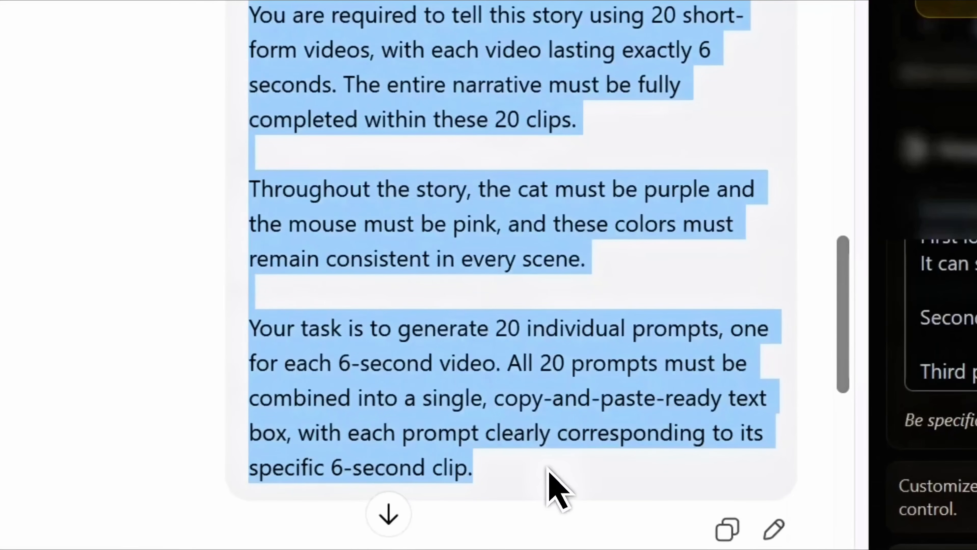
- Copy the entire code block of 20 clip prompts from the ChatGPT reply
scroll(549, 468, down, 10)
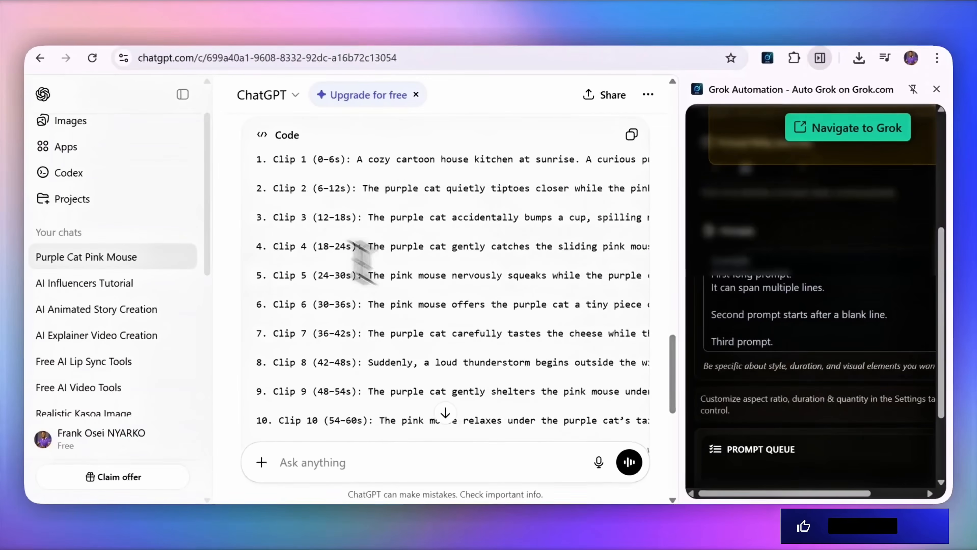
scroll(472, 349, down, 10)
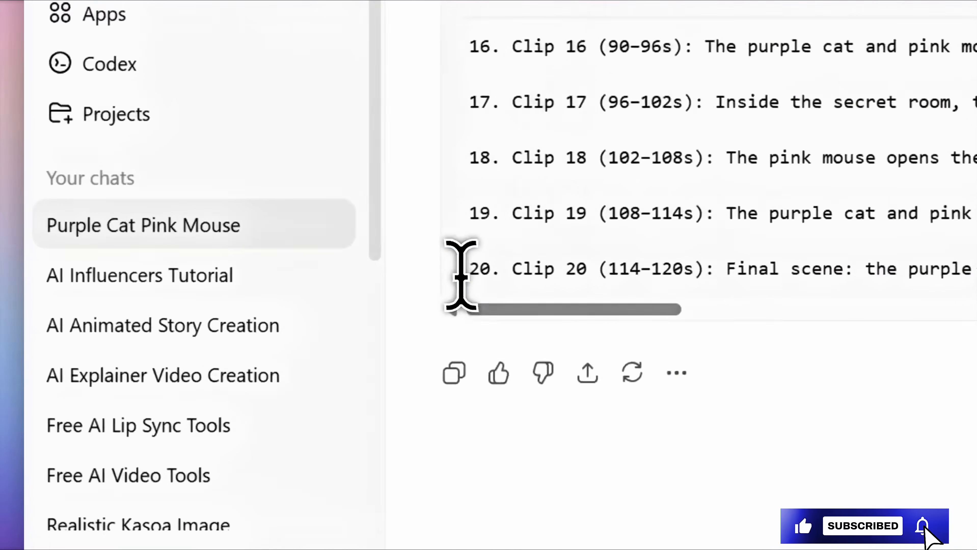
drag(251, 281, 264, 281)
drag(506, 279, 510, 279)
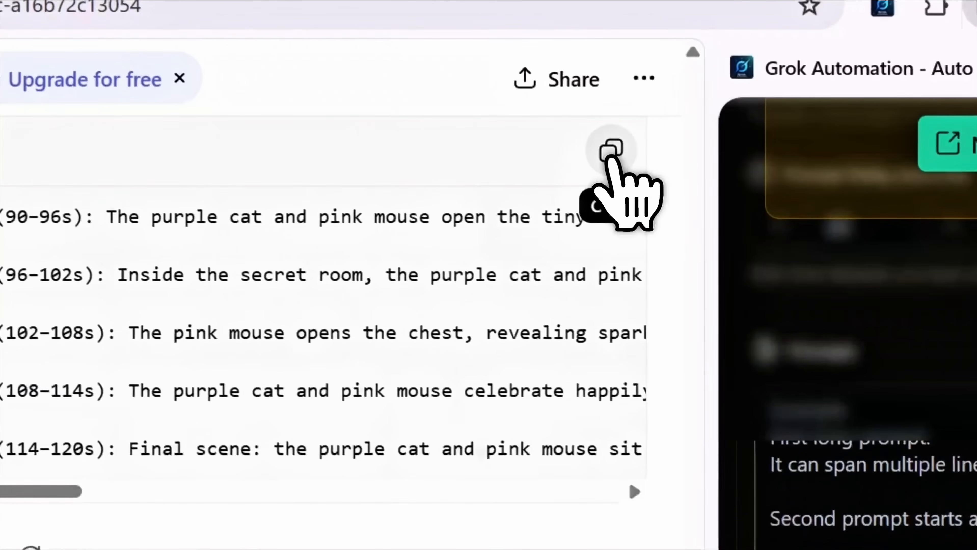
click(610, 152)
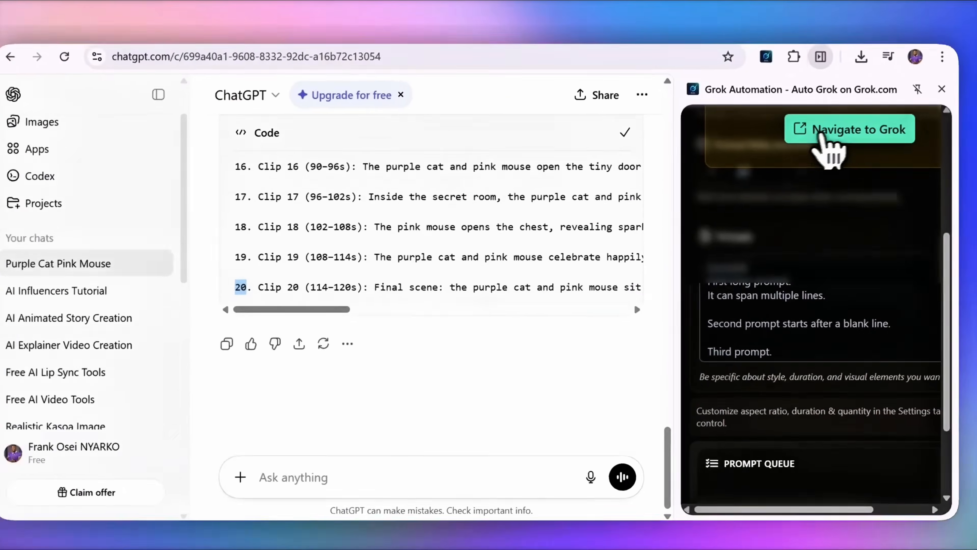
- Return to the Grok Imagine page through the extension's "Not on a Grok Page" notice
scroll(826, 137, up, 2)
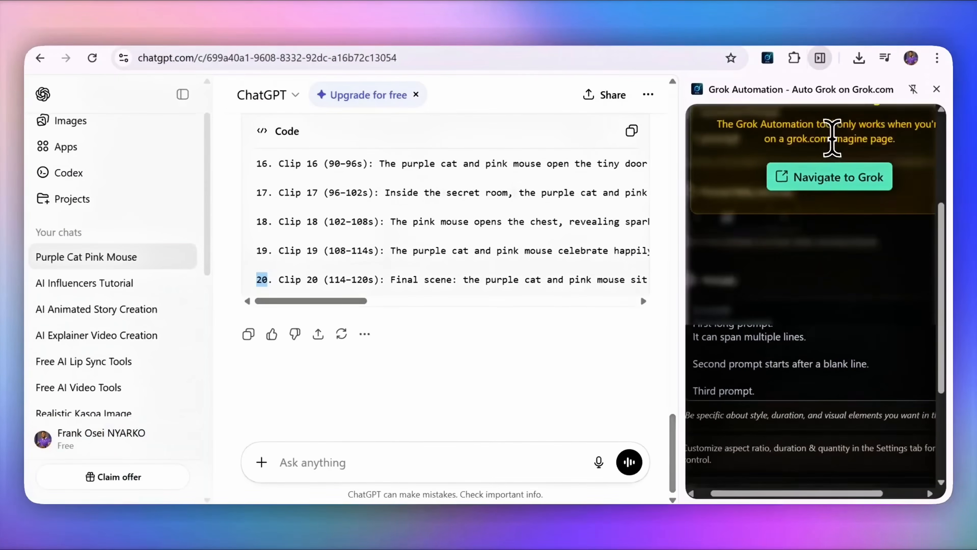
scroll(846, 236, up, 2)
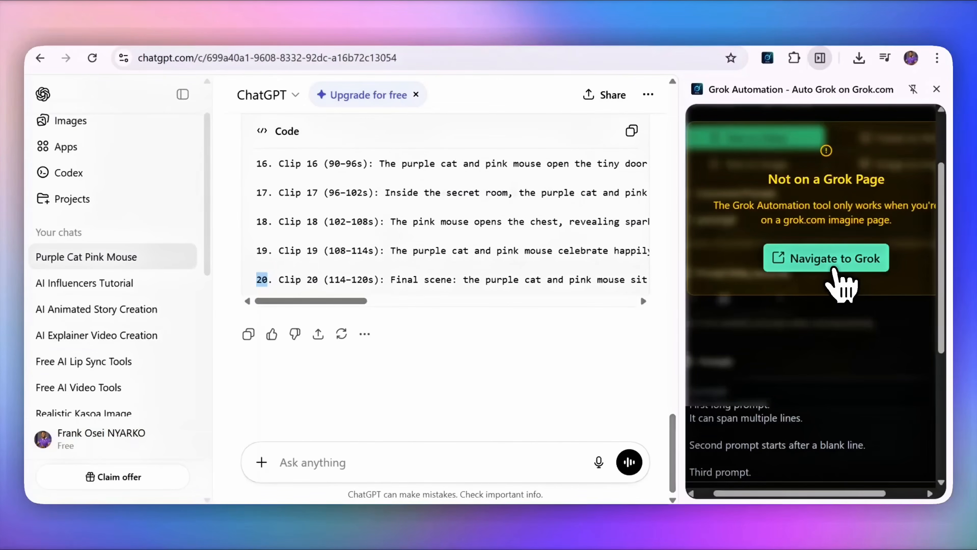
click(834, 269)
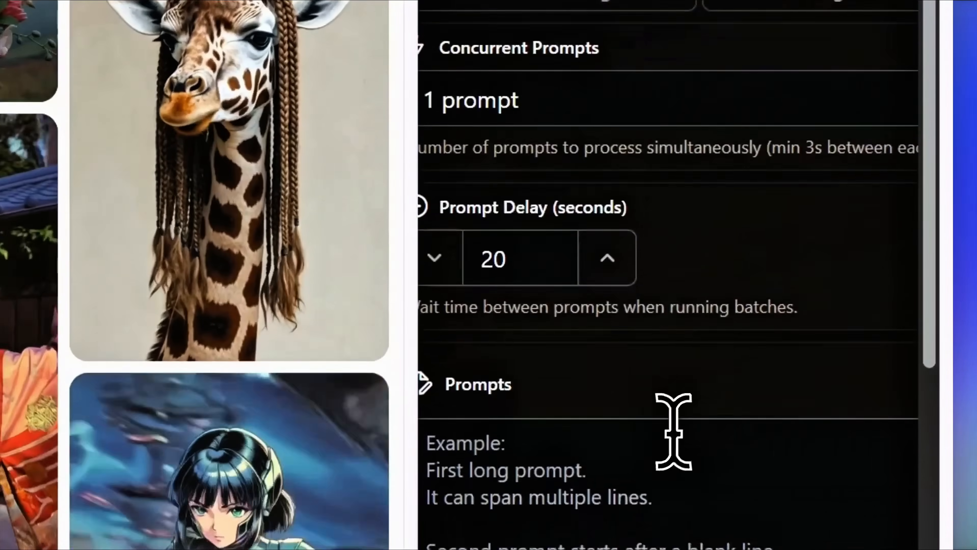
- Paste the copied 20 clip prompts into the extension's Prompts box
scroll(655, 517, left, 1)
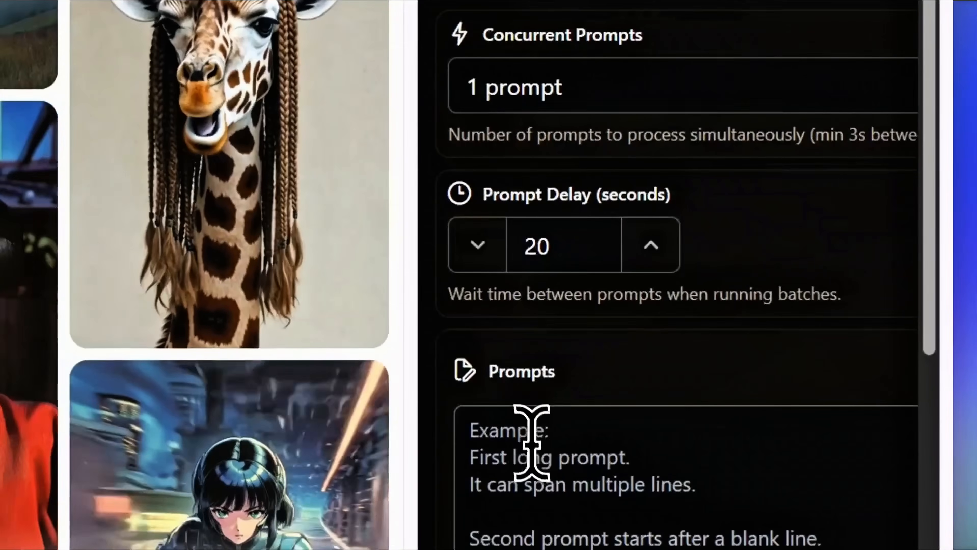
click(514, 545)
right_click(514, 463)
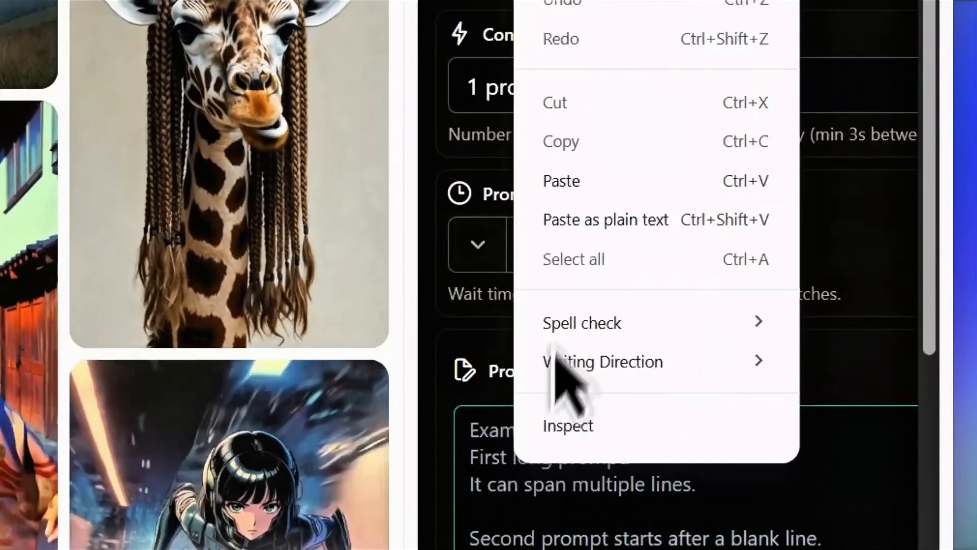
click(572, 197)
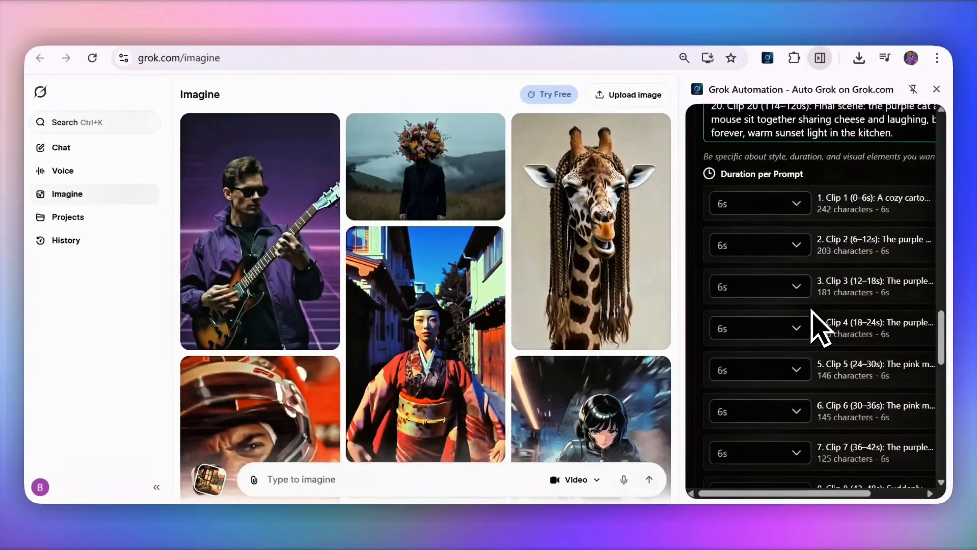
- Check the 6s durations of all 20 listed prompts and run the batch in the prompt queue
scroll(821, 330, down, 5)
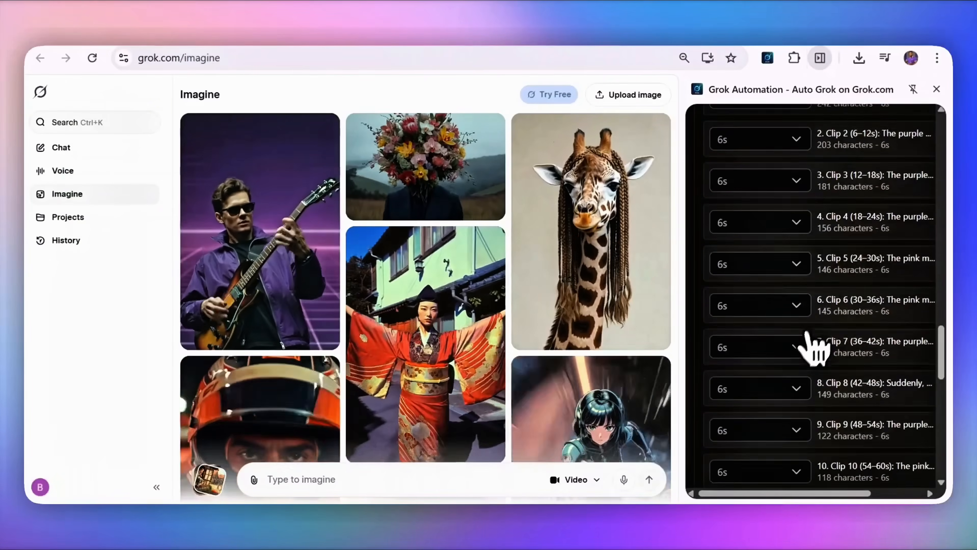
scroll(787, 362, down, 10)
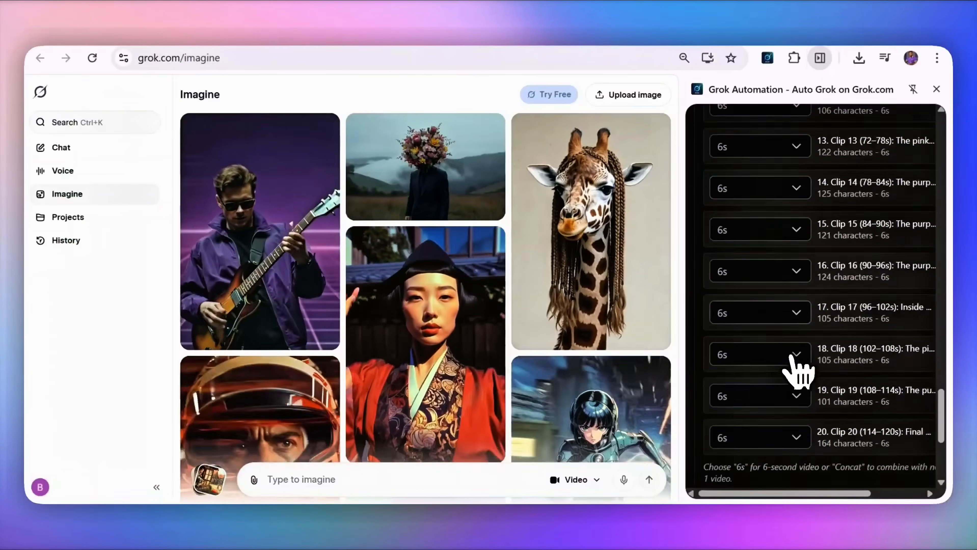
scroll(792, 353, down, 2)
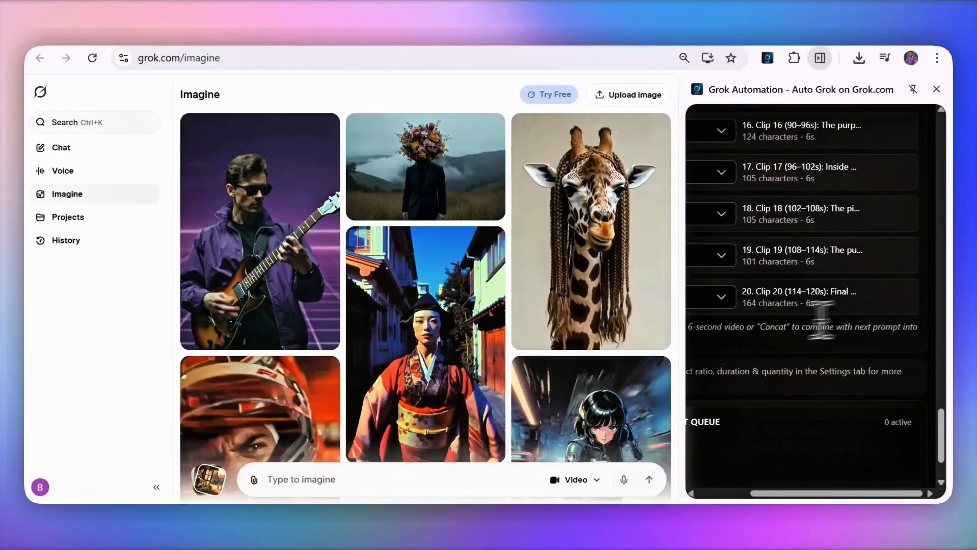
scroll(776, 332, down, 3)
scroll(817, 356, right, 3)
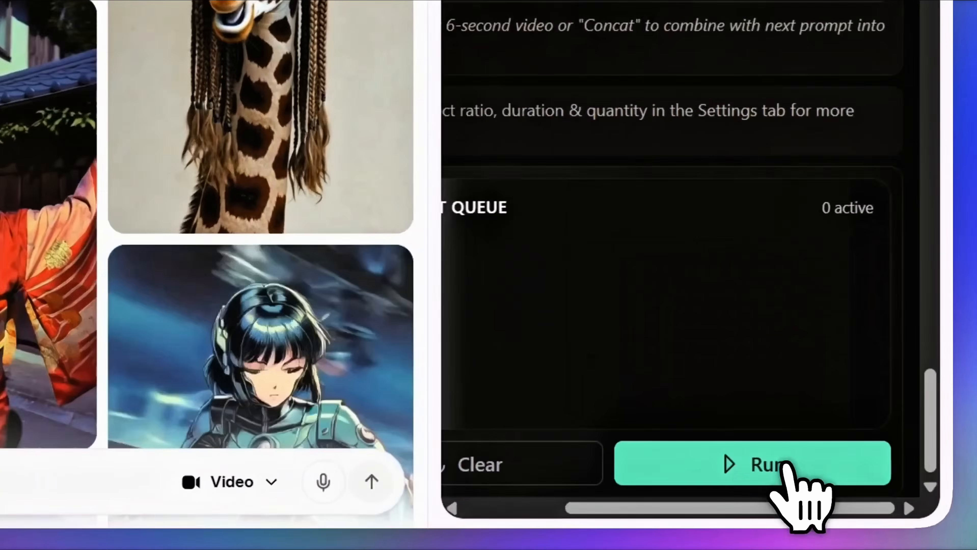
click(871, 471)
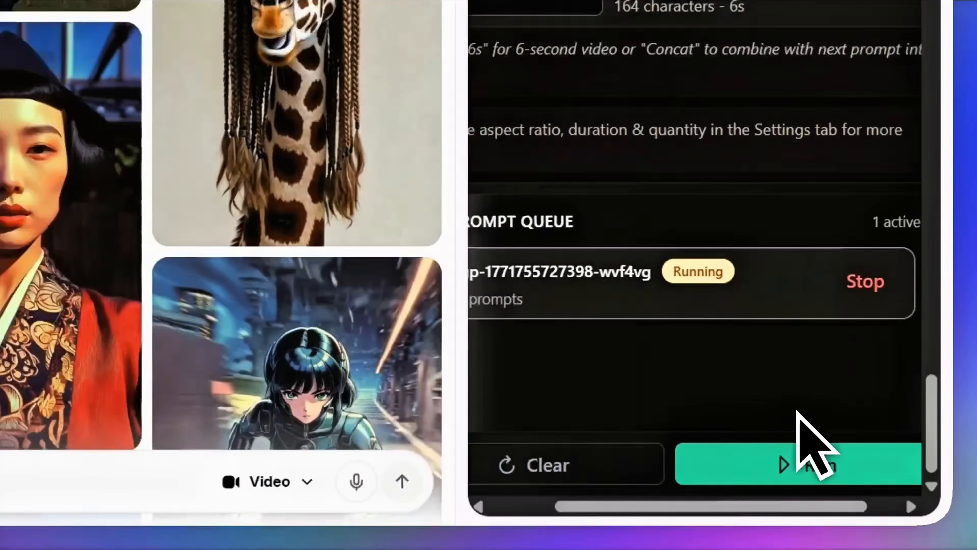
scroll(790, 443, left, 3)
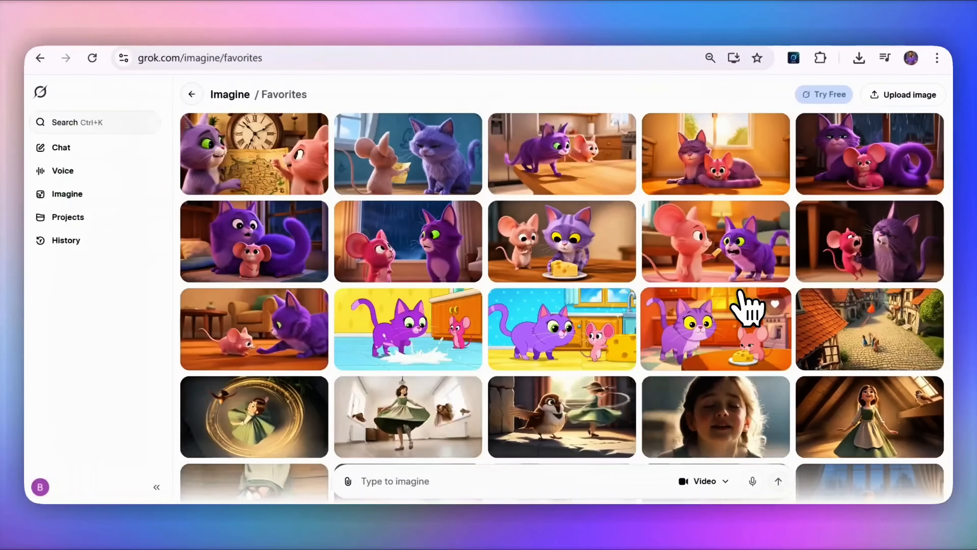
- Look through the generated purple cat and pink mouse clips and the older videos in Grok Imagine's Favorites
scroll(742, 301, down, 6)
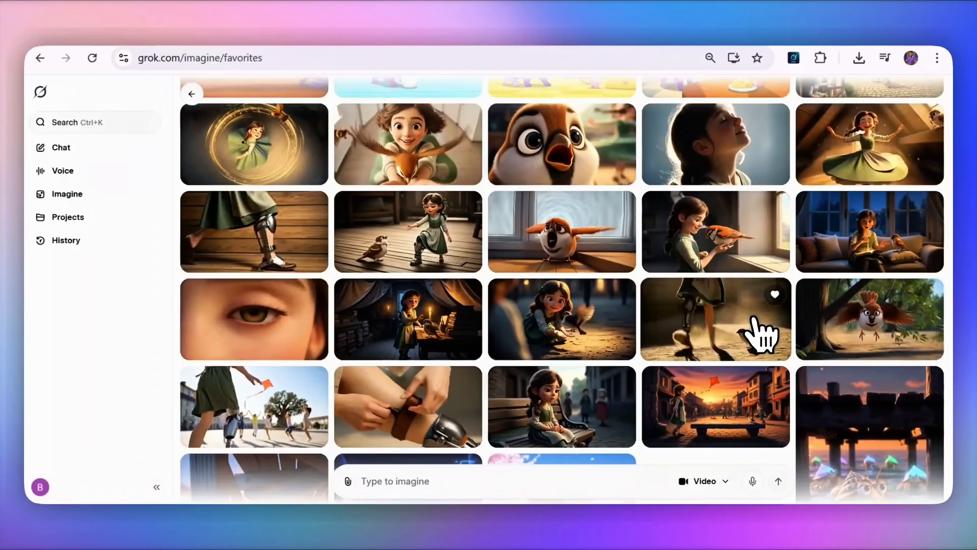
scroll(761, 333, up, 4)
scroll(761, 333, down, 8)
scroll(755, 332, up, 11)
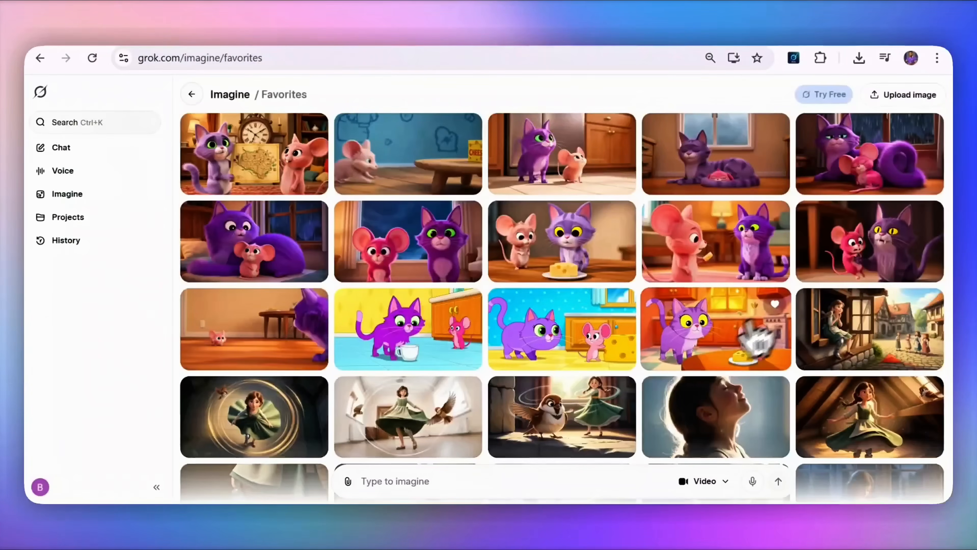